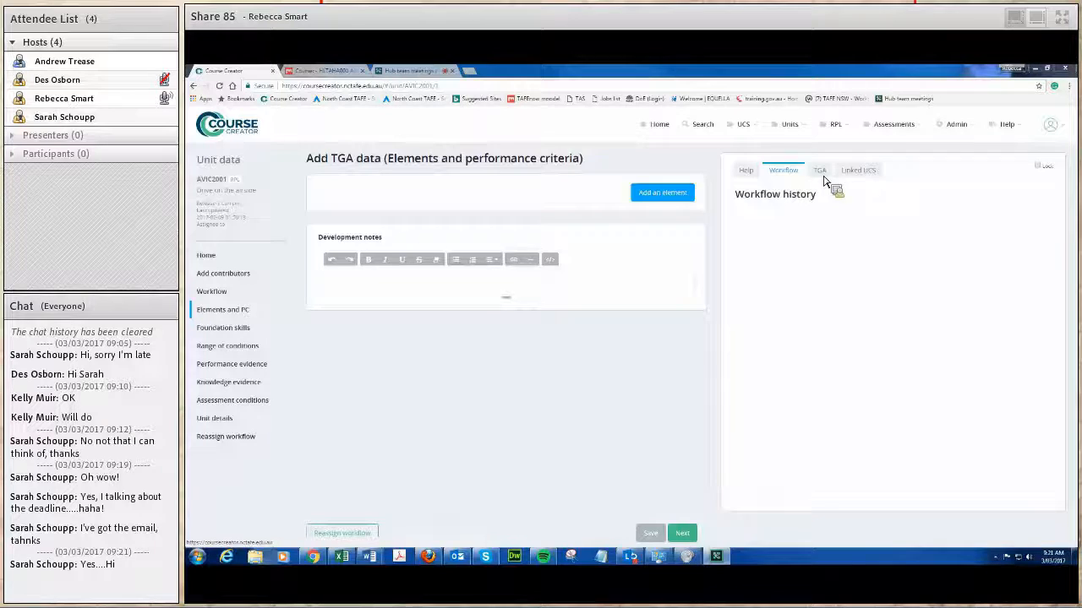
# Step: Show the unit's training.gov.au page for reference and add element 1 with the text "Drive on the airside"
pyautogui.click(824, 180)
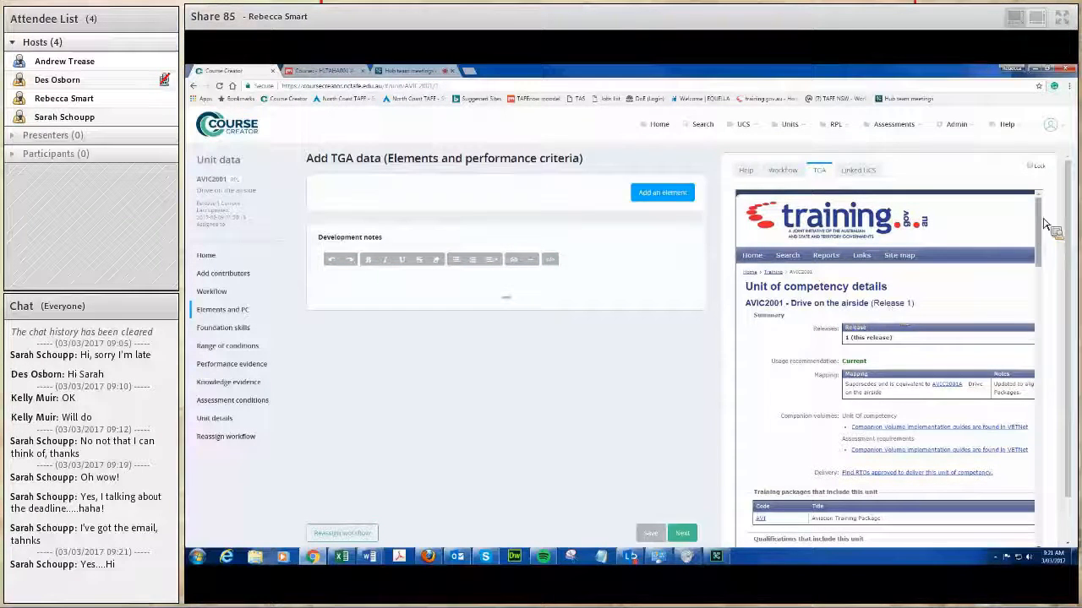
pyautogui.moveTo(1040, 217); pyautogui.dragTo(1042, 320)
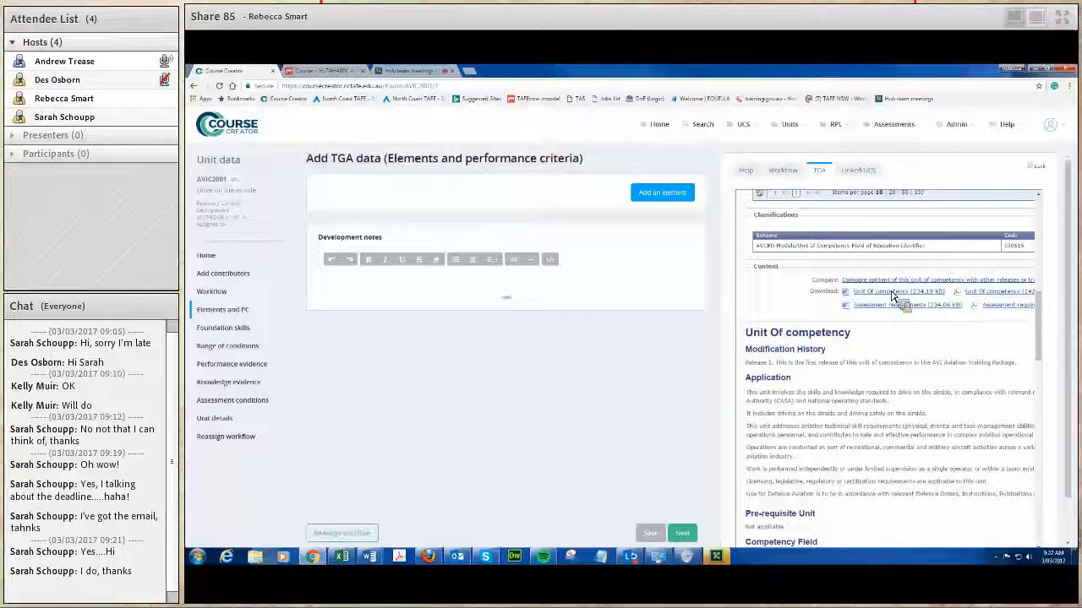
pyautogui.click(657, 194)
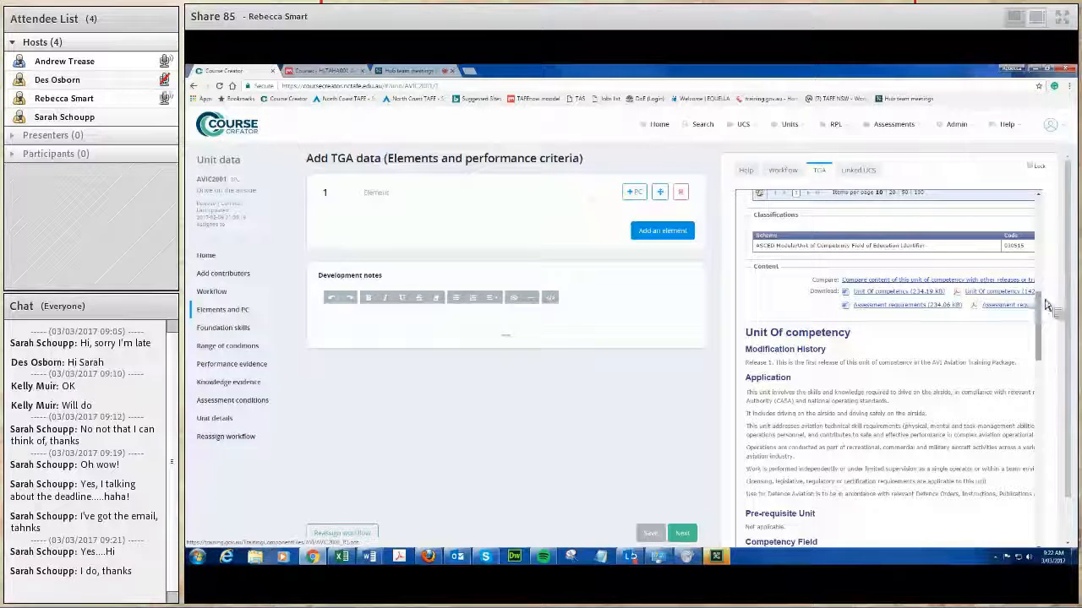
pyautogui.scroll(-1, 1044, 308)
pyautogui.moveTo(1043, 309); pyautogui.dragTo(1048, 366)
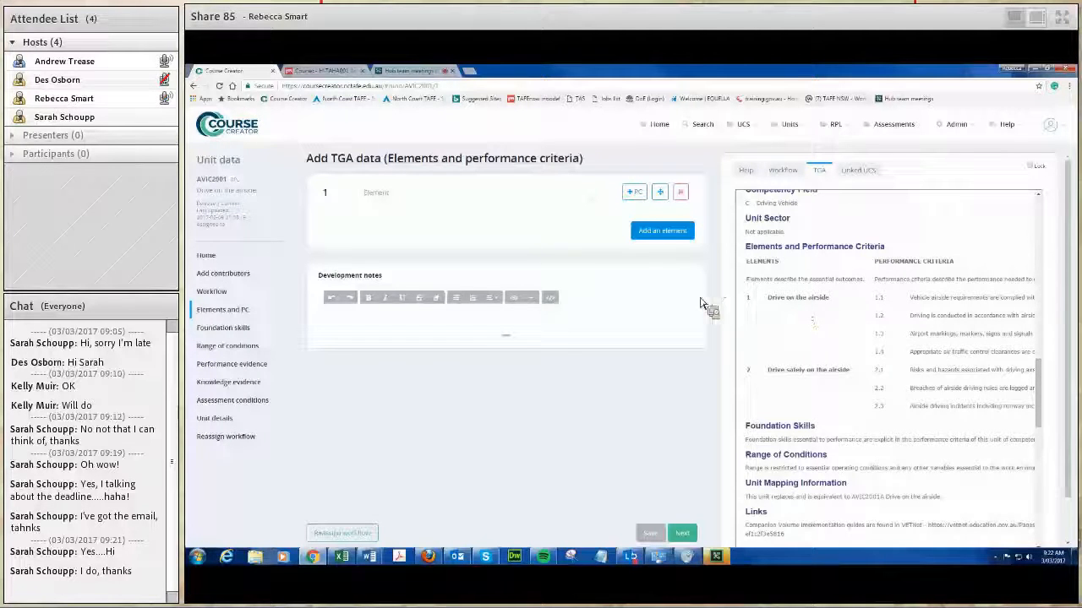
pyautogui.click(372, 196)
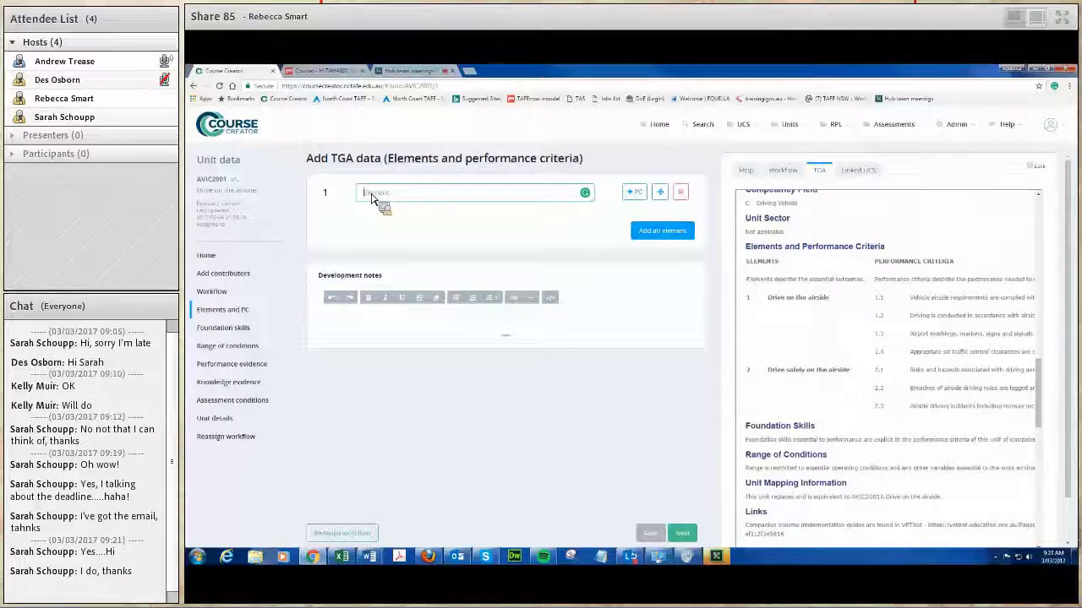
pyautogui.write('Dr')
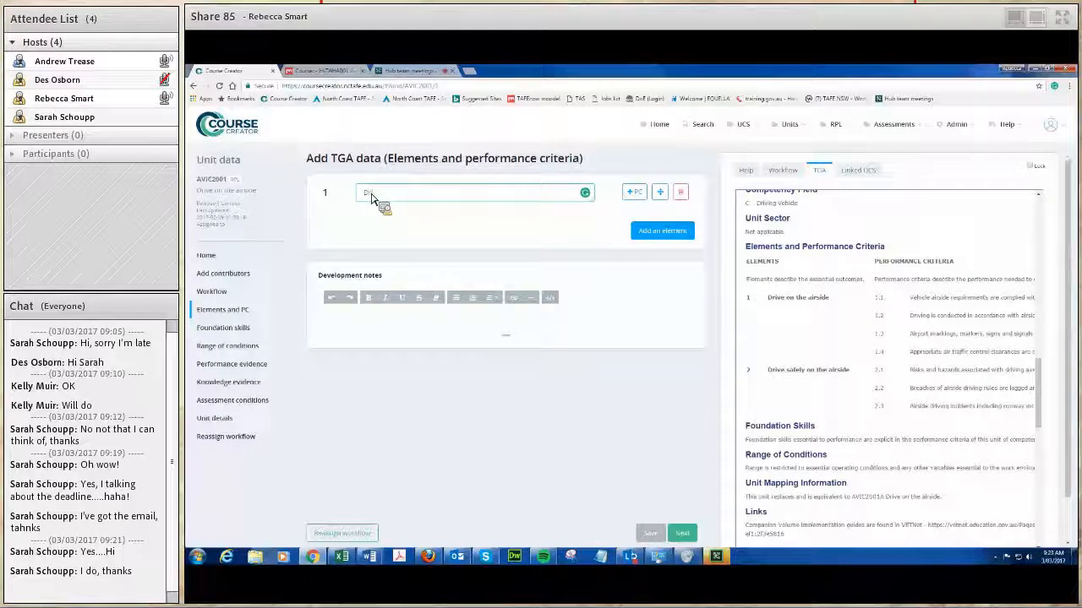
pyautogui.write('ive on the airside')
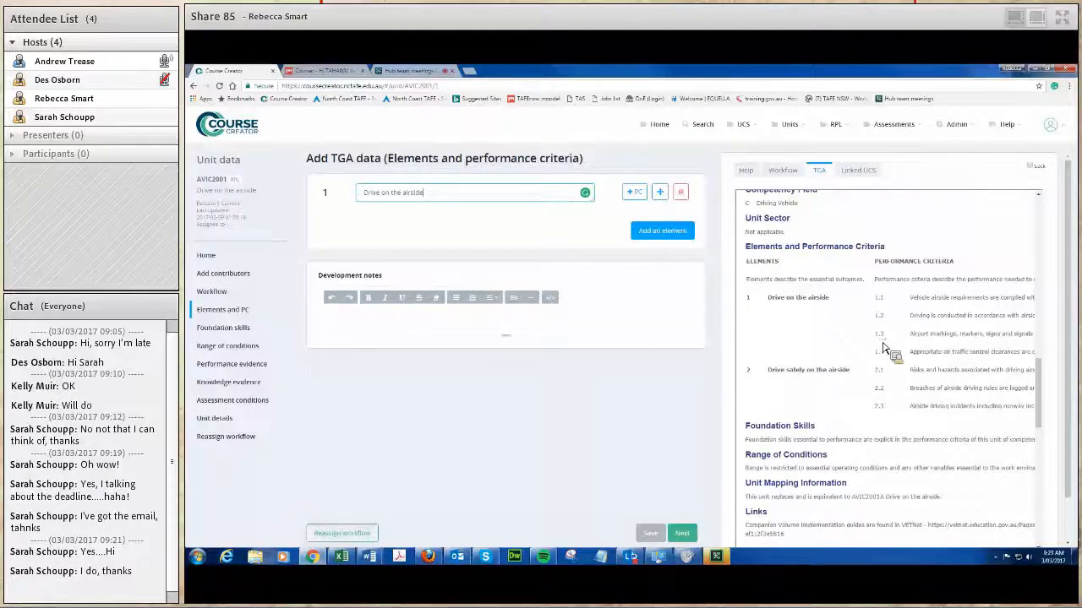
# Step: Add four blank performance criteria under element 1, "Drive on the airside"
pyautogui.click(634, 193)
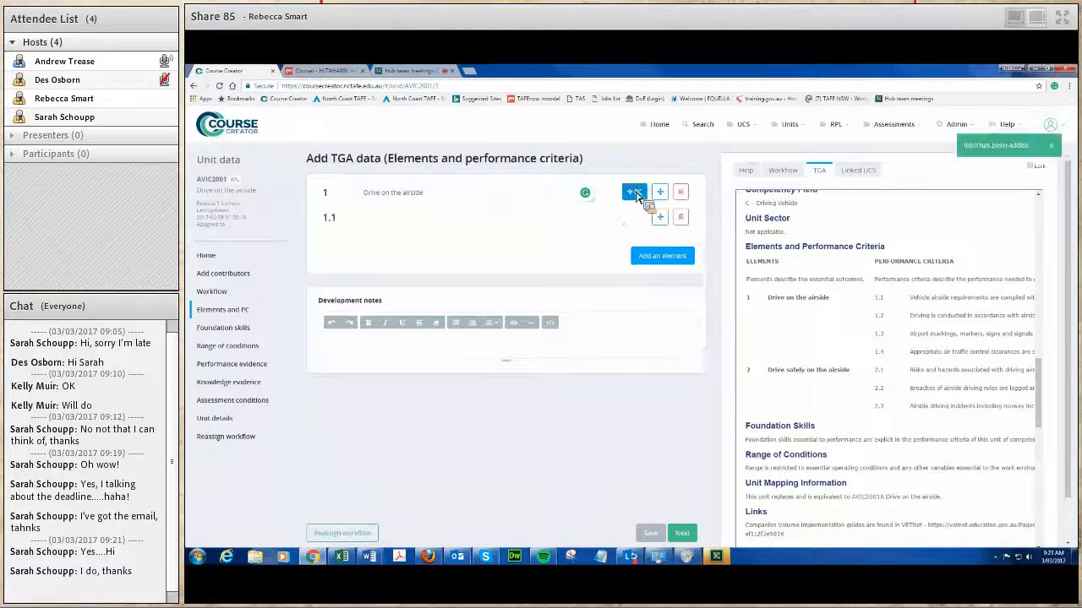
pyautogui.click(634, 193)
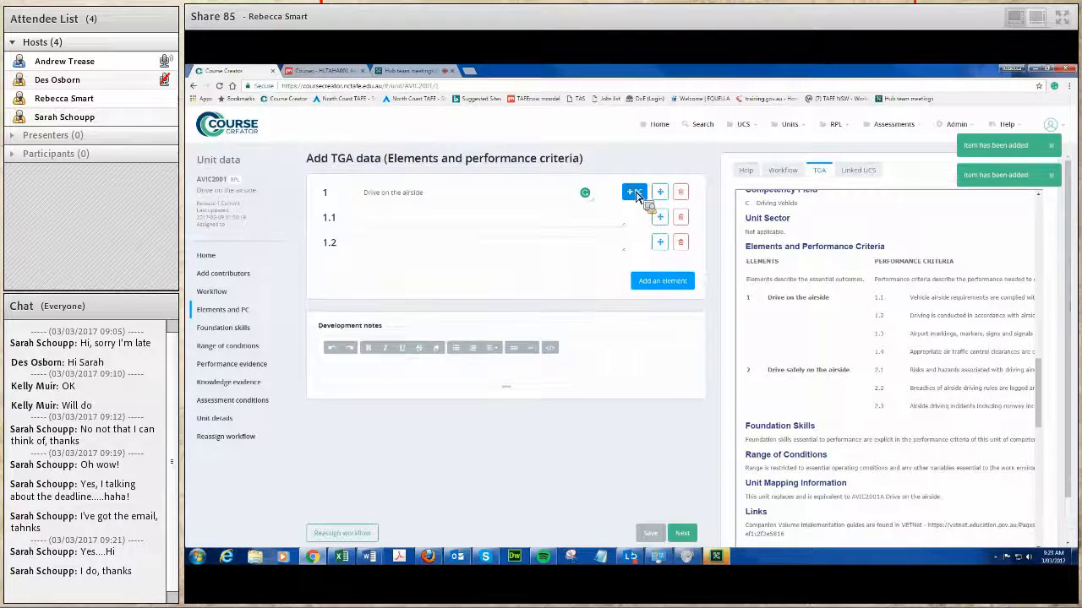
pyautogui.click(634, 192)
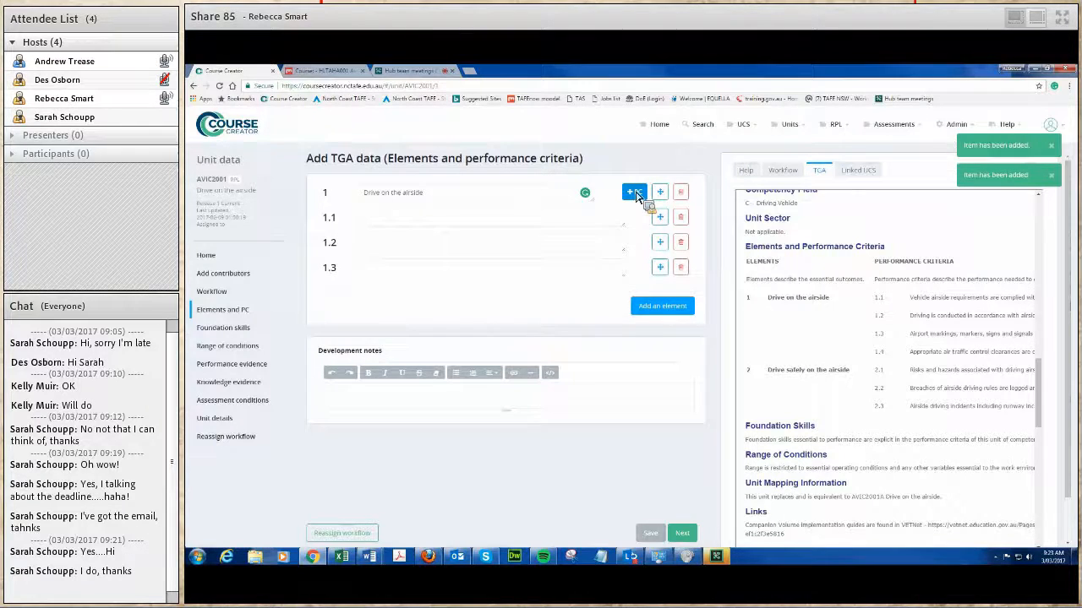
pyautogui.click(634, 192)
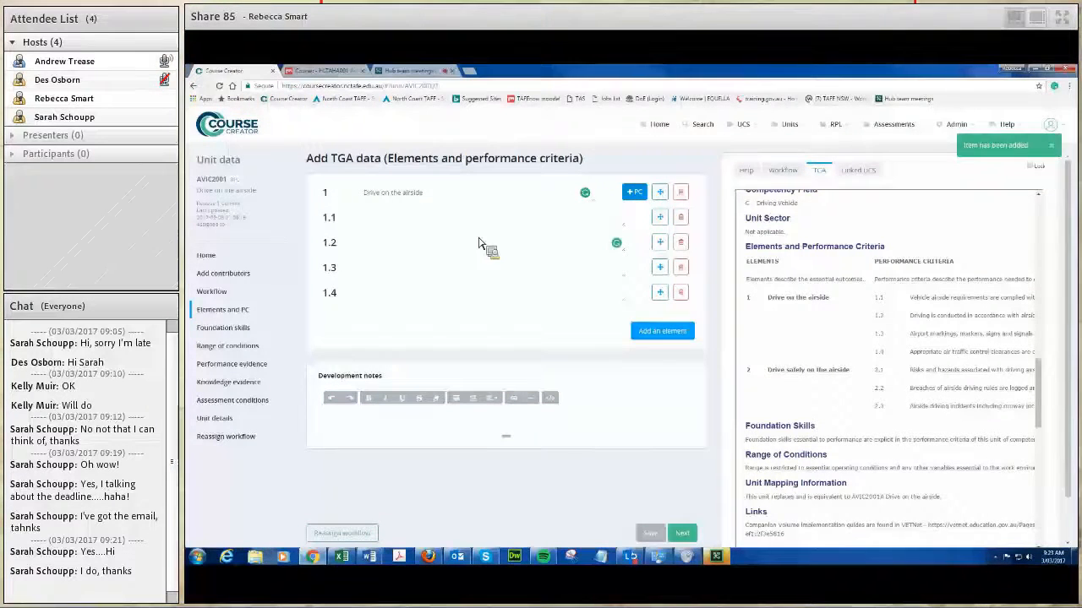
# Step: Delete the blank performance criterion 1.1 and add another blank criterion under element 1
pyautogui.click(681, 222)
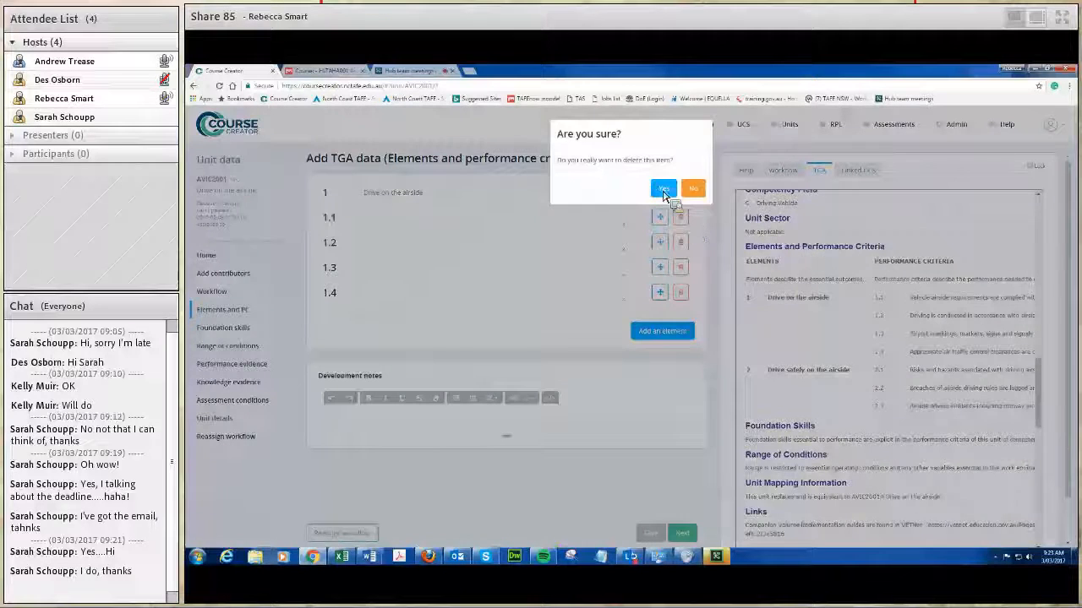
pyautogui.click(662, 188)
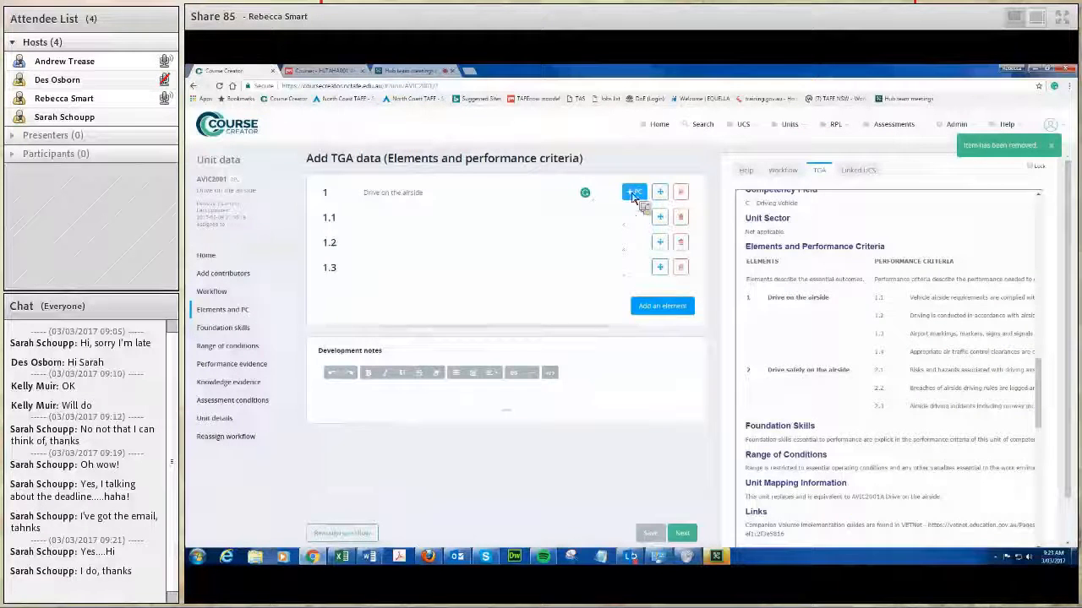
pyautogui.click(634, 194)
# Step: Paste "Vehicle airside requirements are complied with including vehicle condition, lighting and licences" as plain text into performance criterion 1.1
pyautogui.click(474, 221)
pyautogui.click(448, 221)
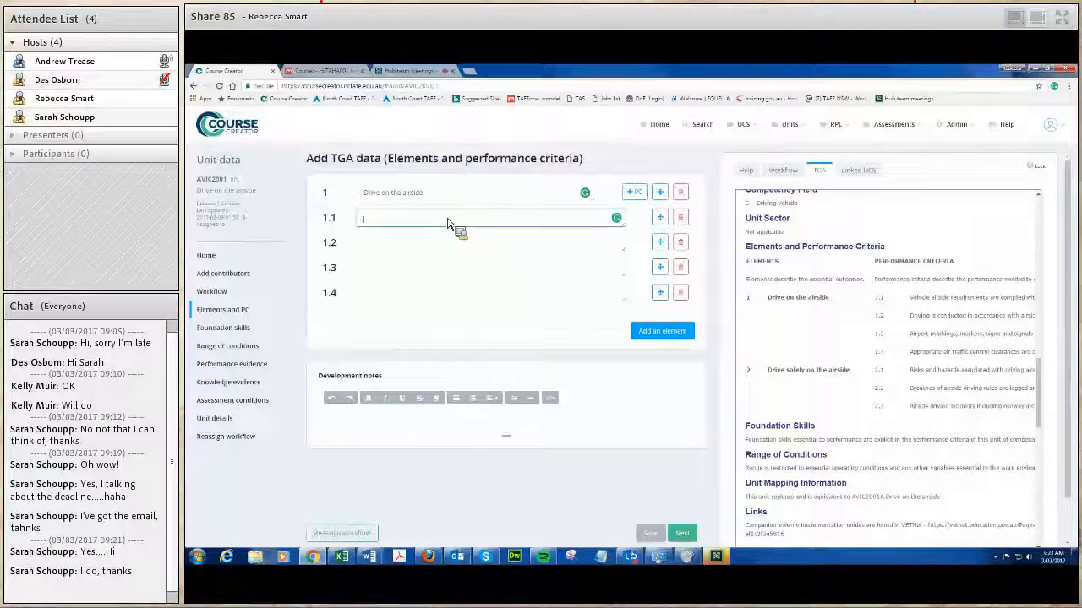
pyautogui.click(865, 300)
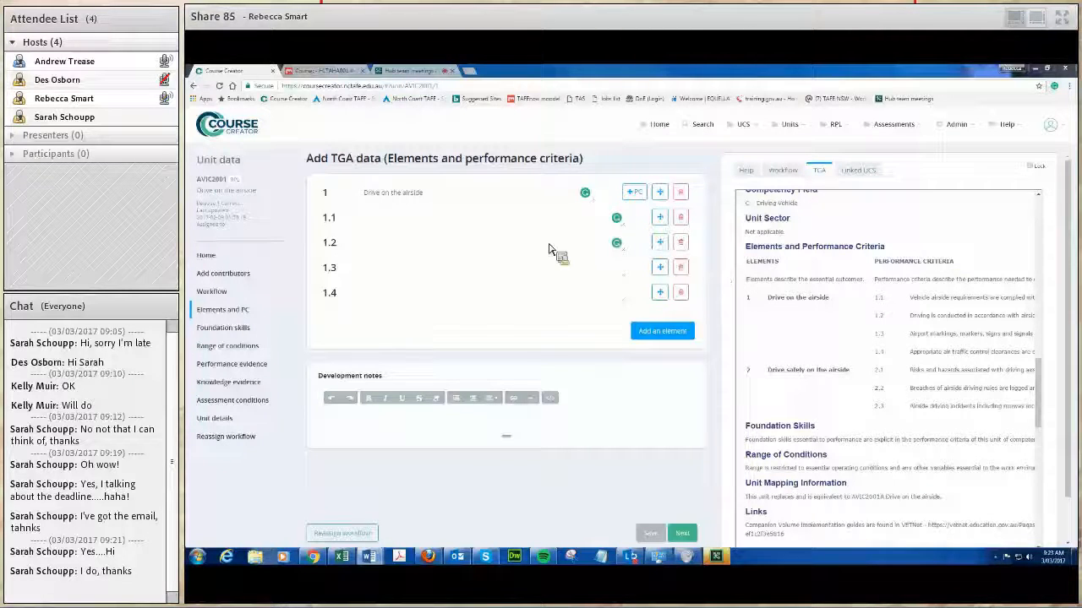
pyautogui.click(473, 225)
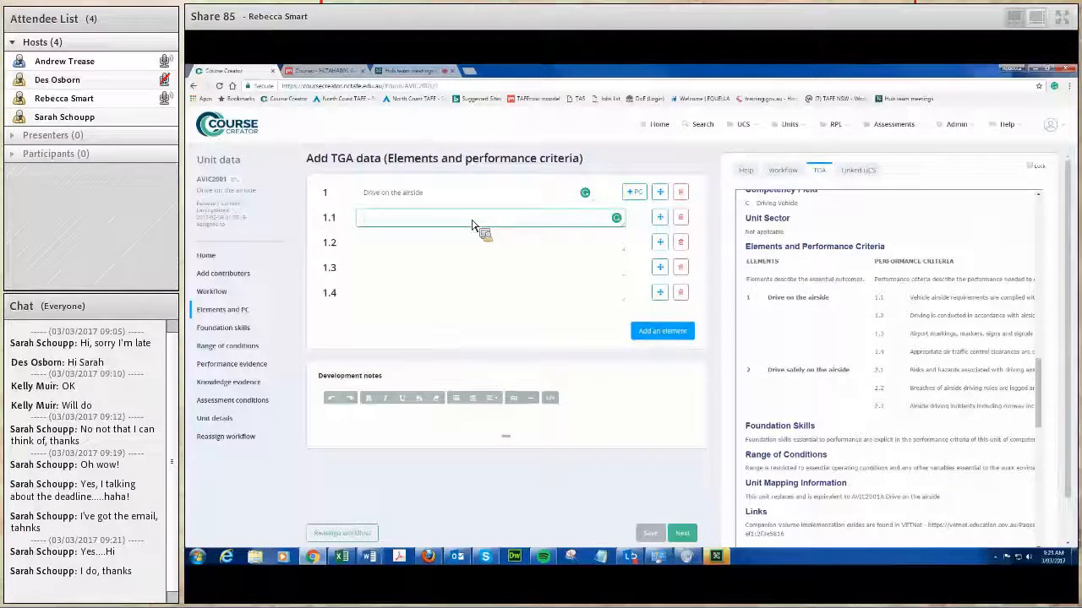
pyautogui.rightClick(473, 225)
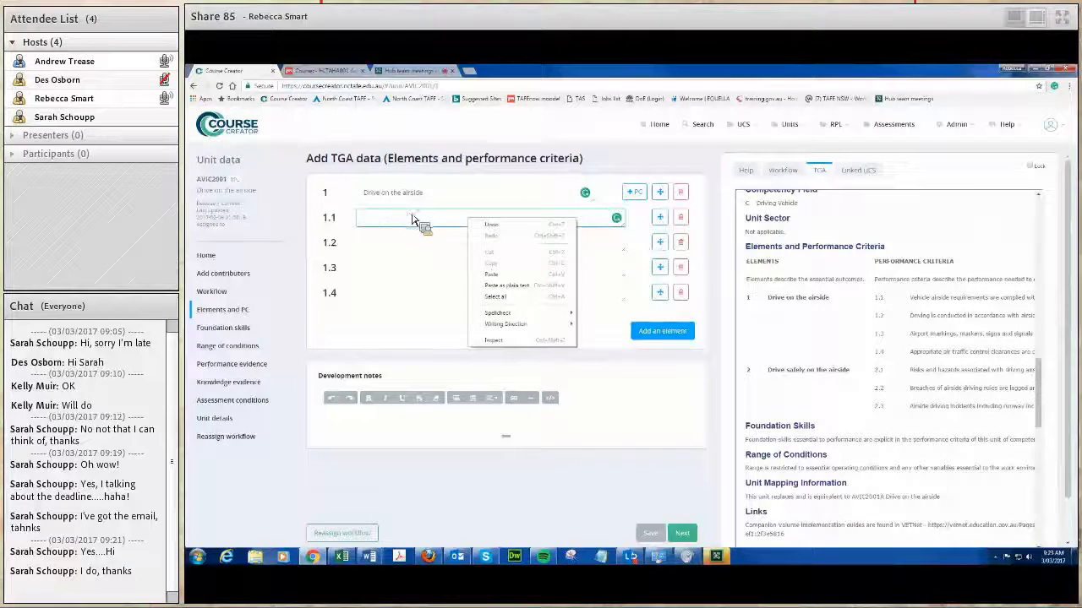
pyautogui.click(512, 290)
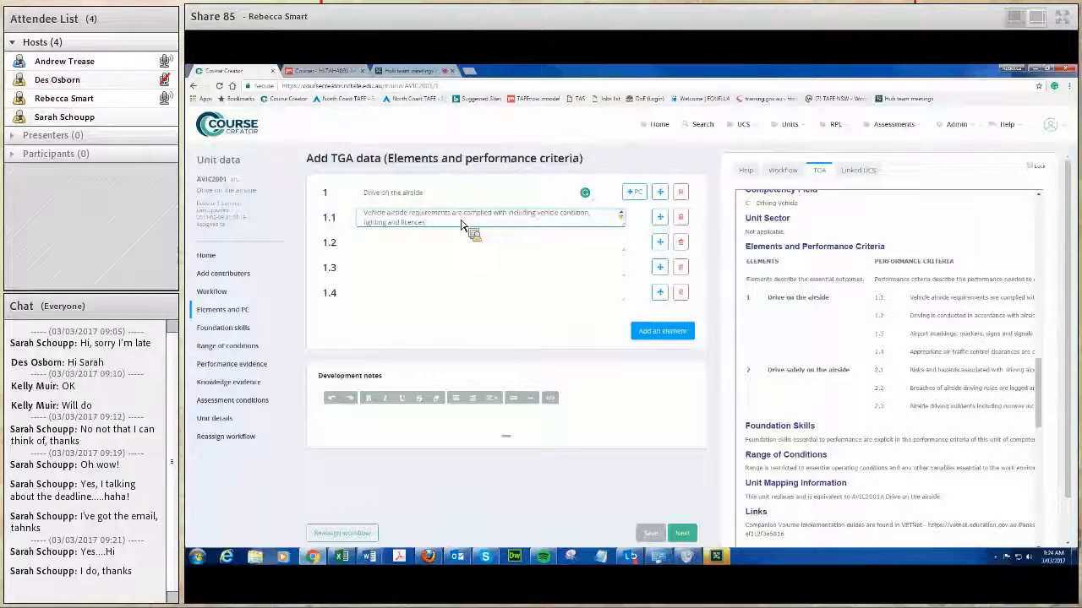
# Step: Paste "Driving is conducted in accordance with airside driving rules and regulatory requirements" as plain text into performance criterion 1.2
pyautogui.click(408, 244)
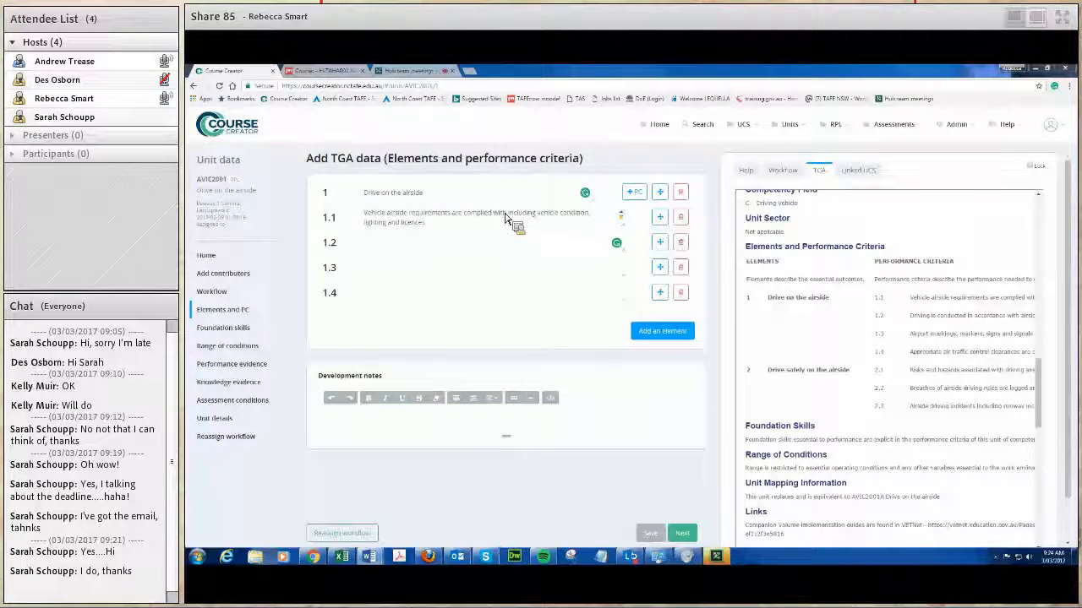
pyautogui.click(395, 248)
pyautogui.rightClick(395, 247)
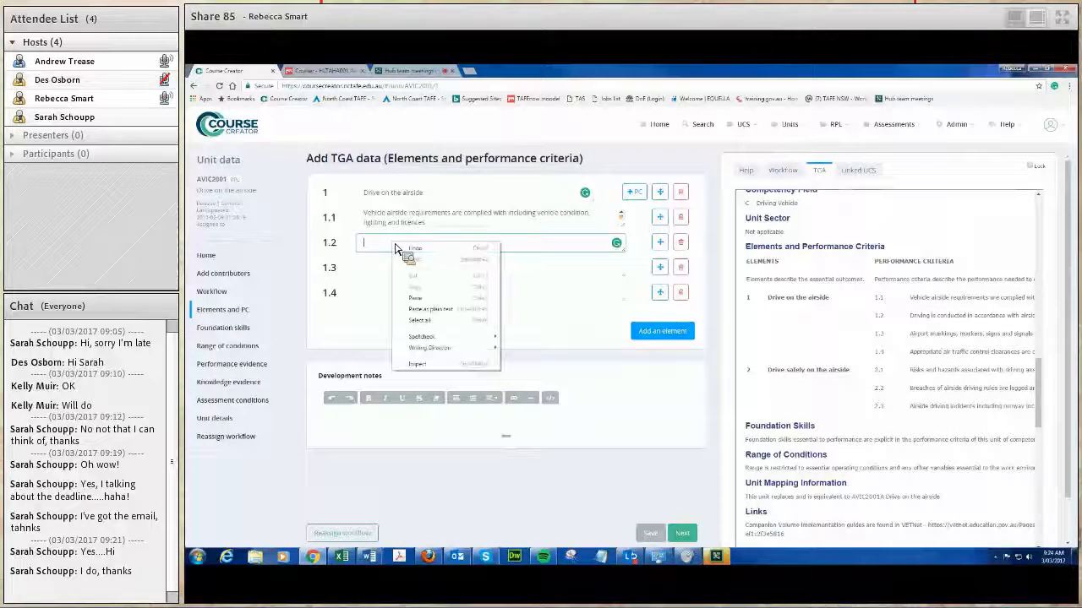
pyautogui.click(431, 311)
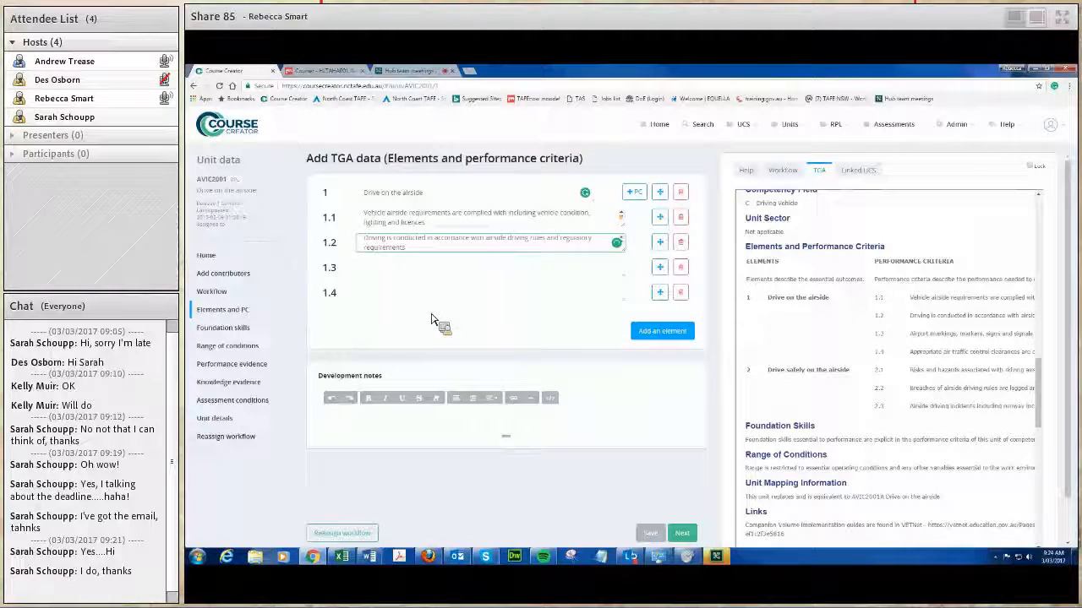
pyautogui.click(425, 277)
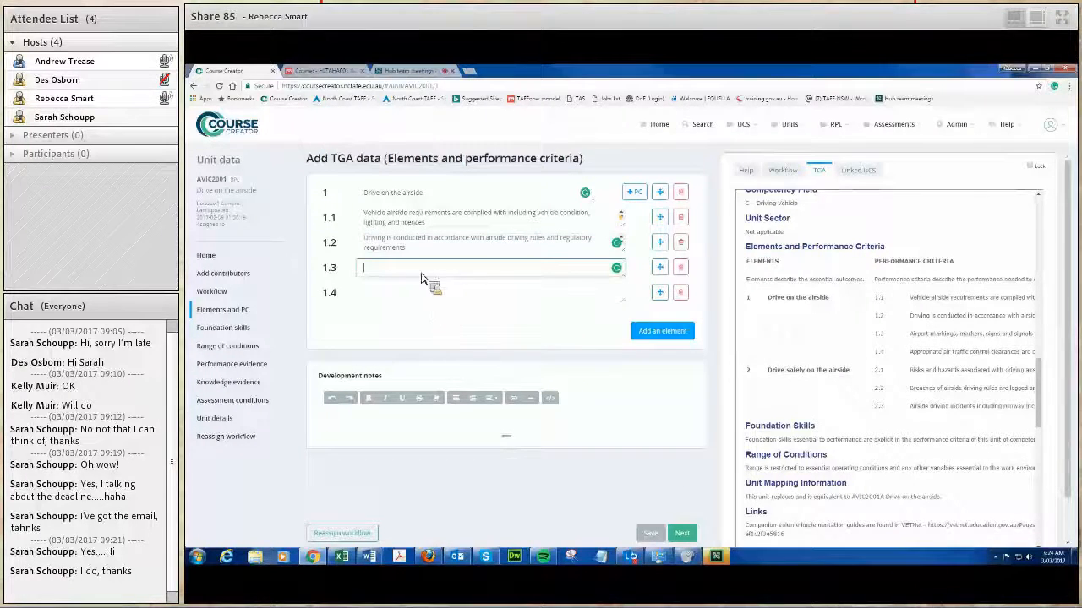
# Step: Add element 2 and fill it with "Drive safely on the airside", copied from the TGA page as plain text
pyautogui.click(665, 332)
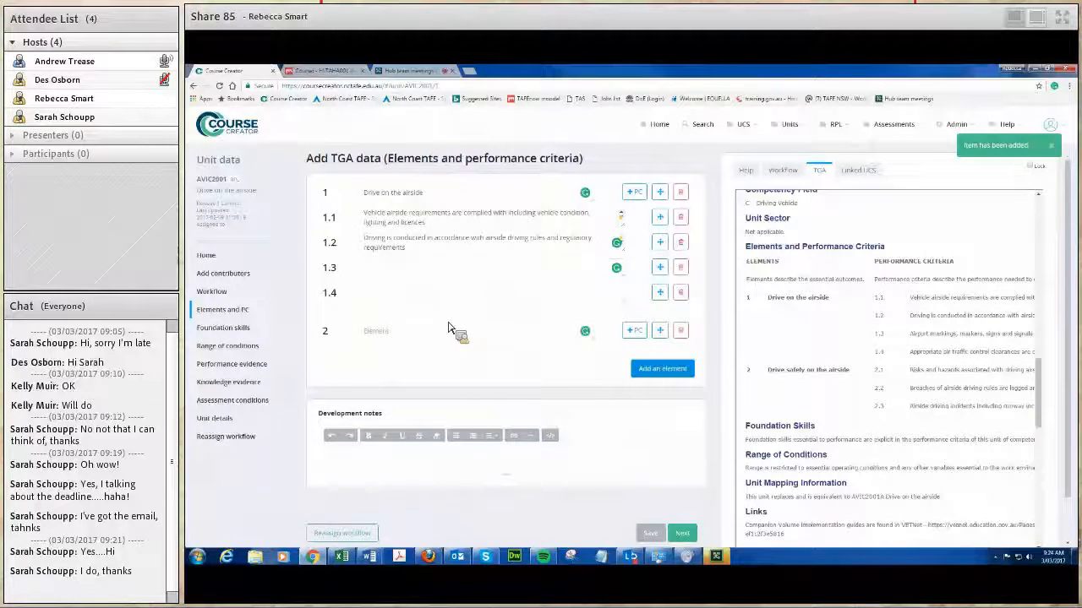
pyautogui.click(415, 337)
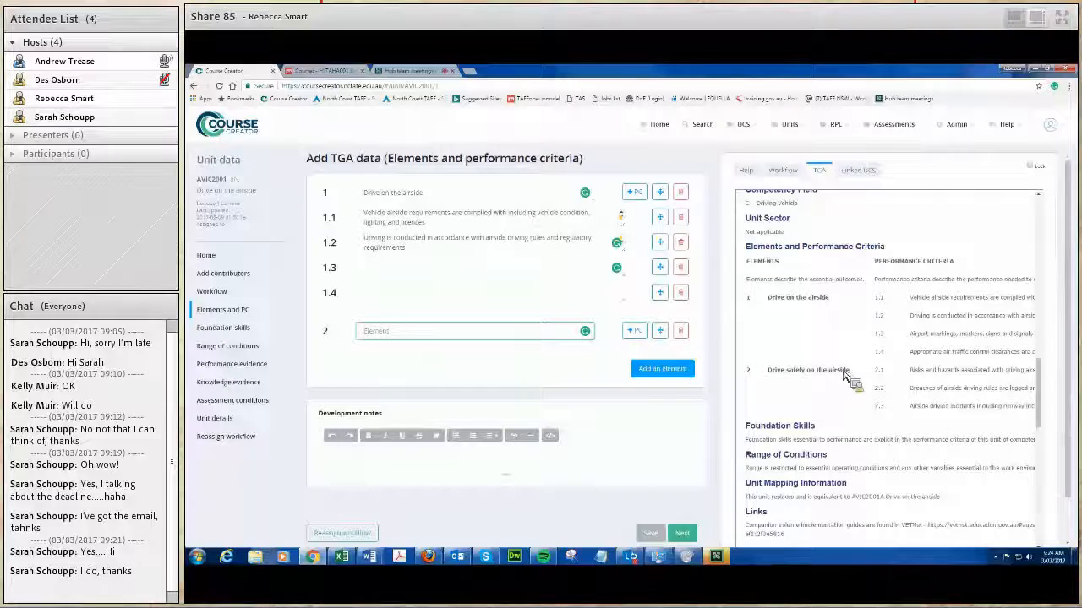
pyautogui.moveTo(853, 372); pyautogui.dragTo(771, 385)
pyautogui.hotkey('ctrl', 'c')
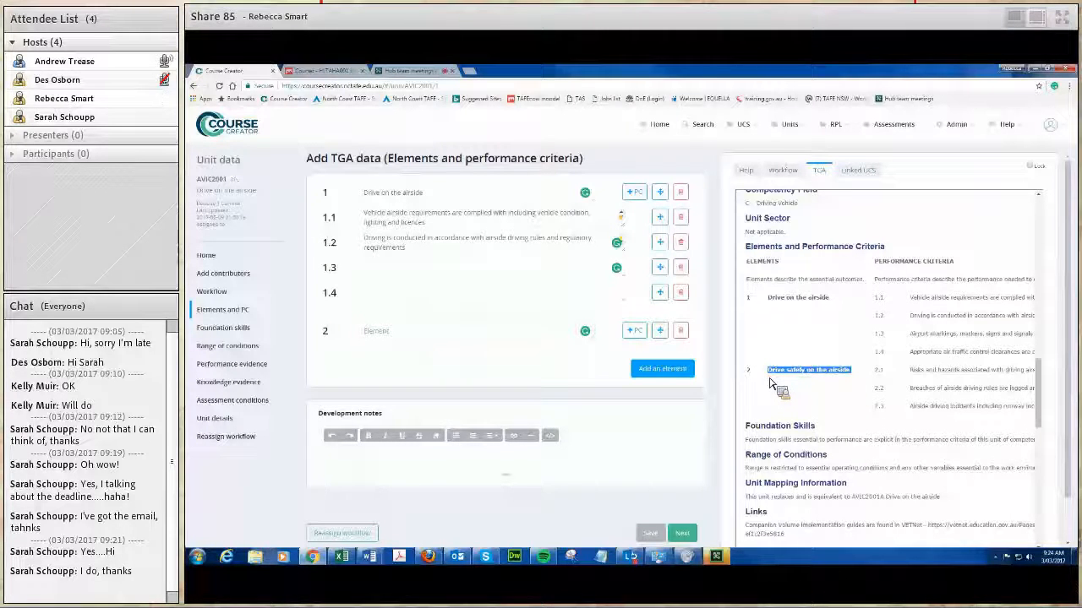
pyautogui.moveTo(771, 385); pyautogui.dragTo(379, 343)
pyautogui.rightClick(378, 334)
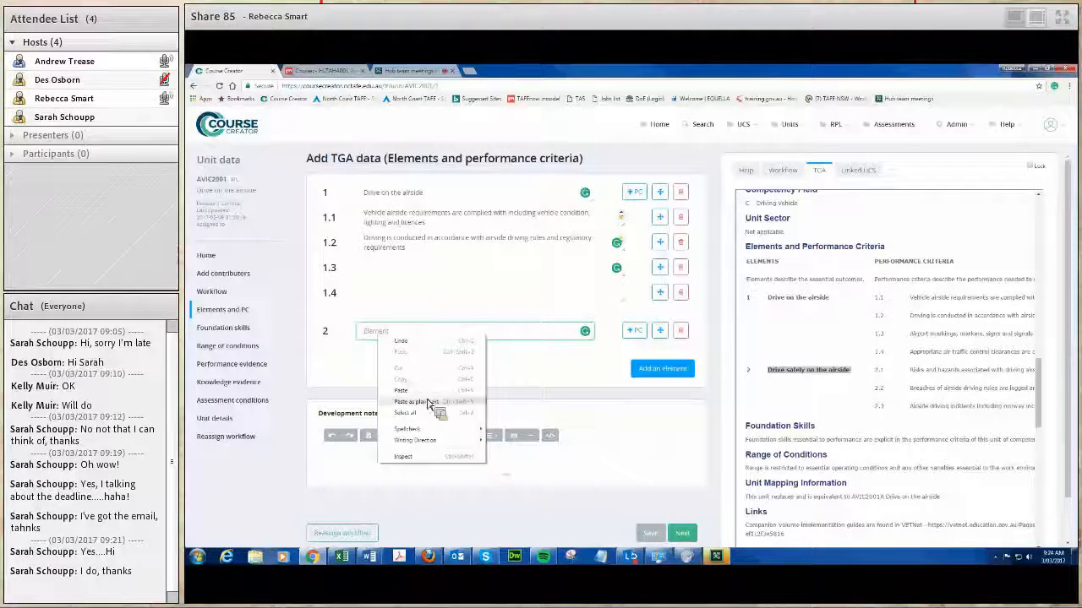
pyautogui.click(429, 403)
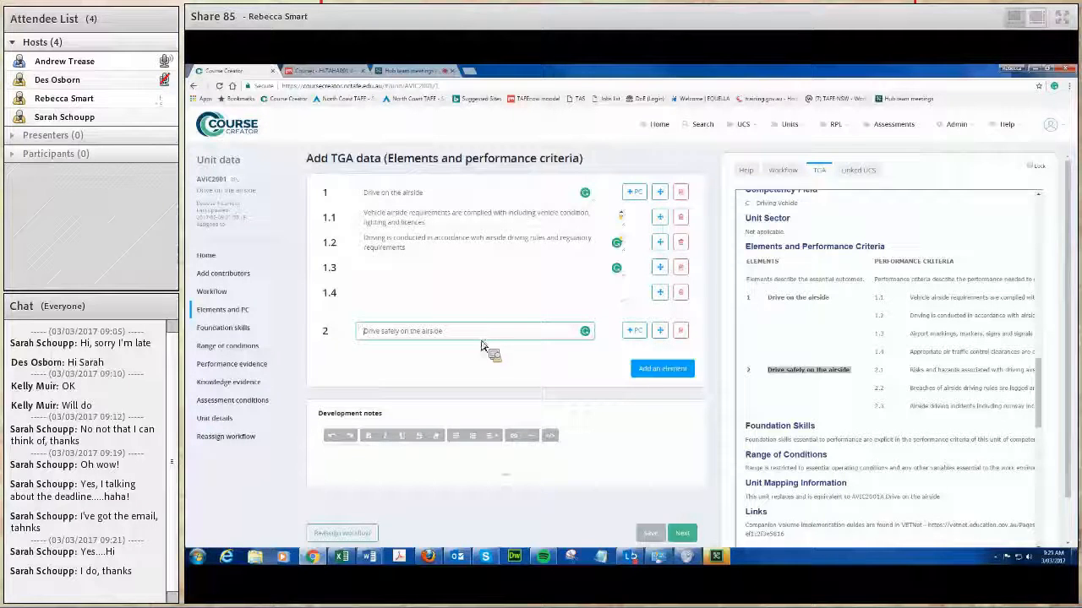
# Step: Add three blank performance criteria under element 2, "Drive safely on the airside"
pyautogui.click(634, 331)
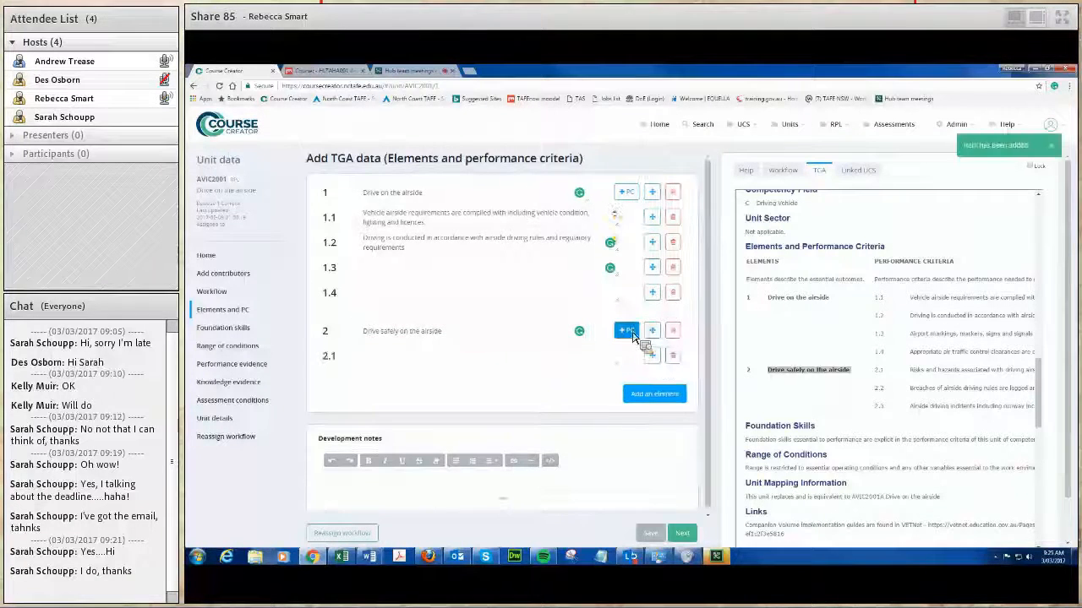
pyautogui.click(634, 334)
pyautogui.click(636, 334)
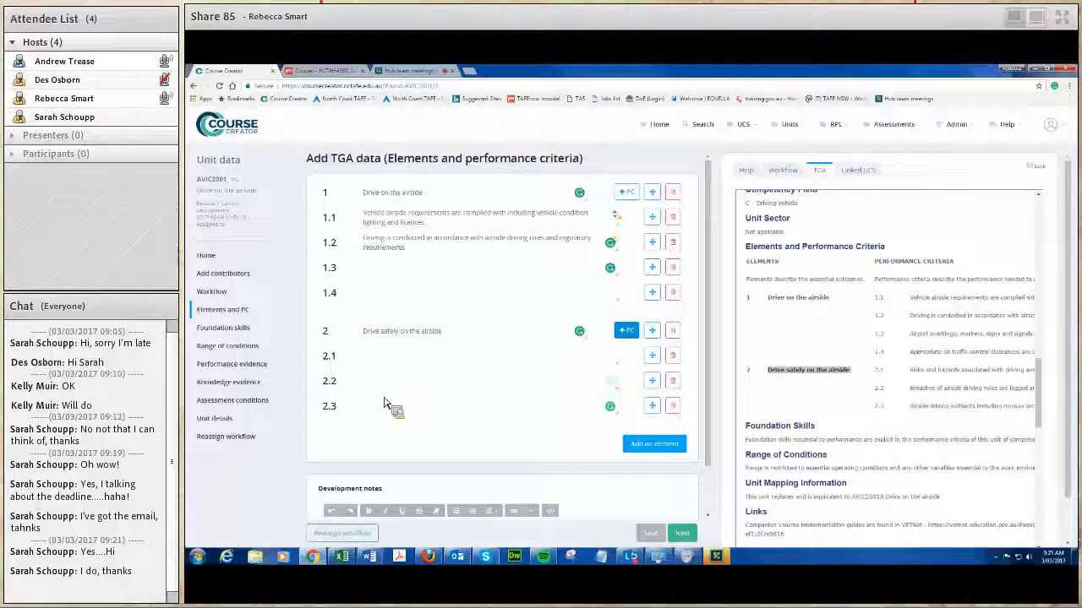
# Step: Pass through the blank criteria of element 2, then save the unit by continuing to the Foundation skills page
pyautogui.click(388, 362)
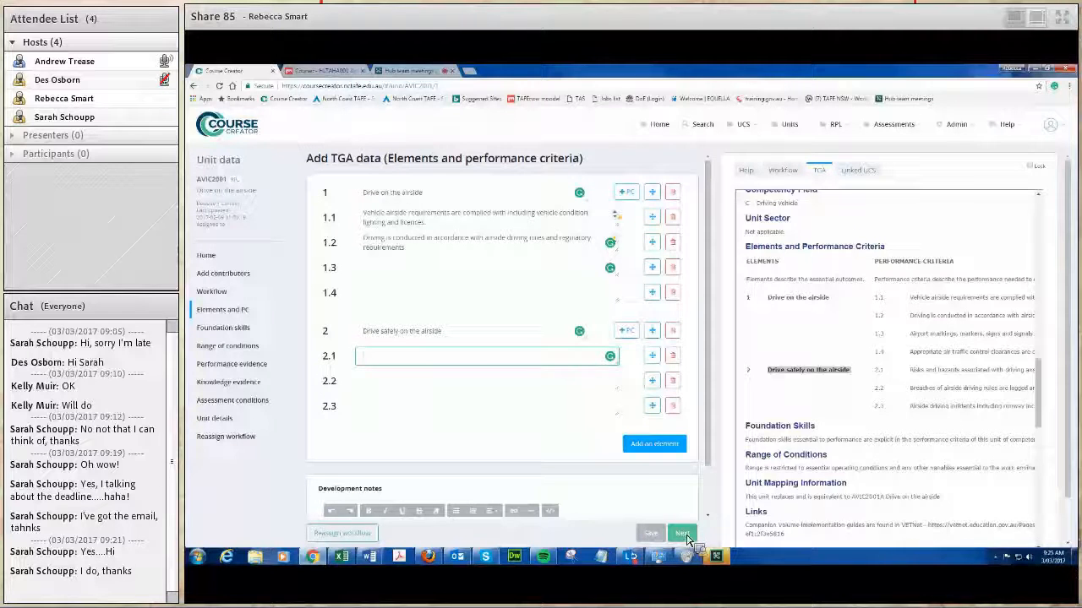
pyautogui.press('Tab')
pyautogui.press('Tab')
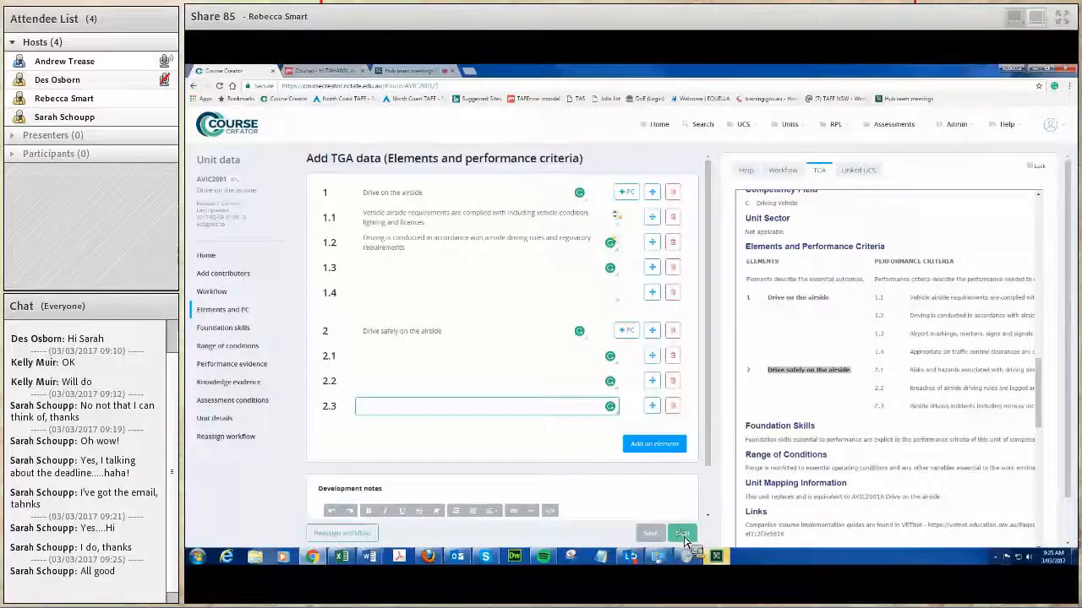
pyautogui.click(683, 535)
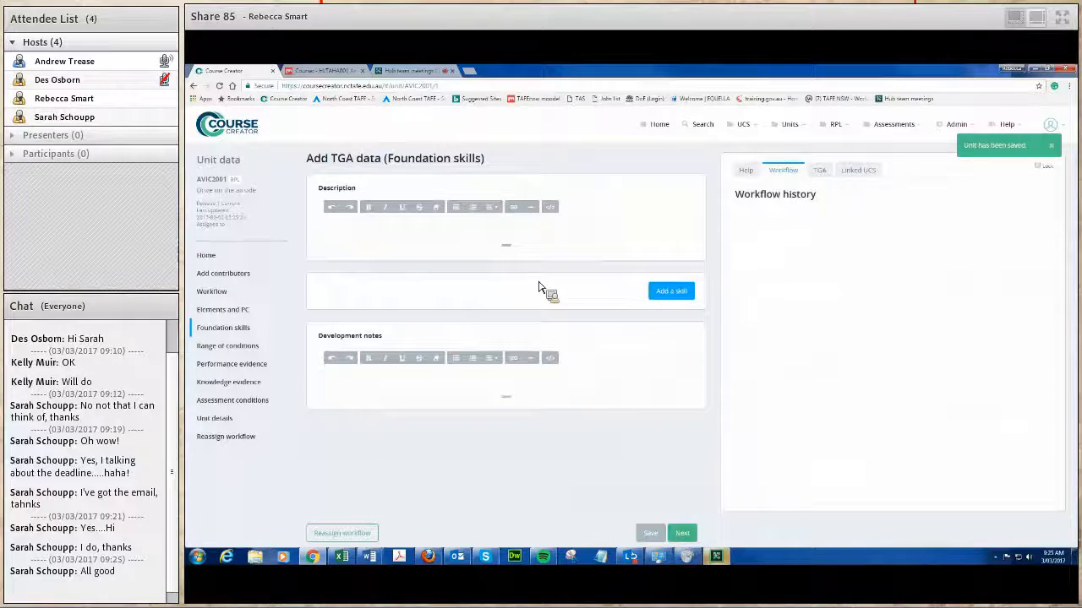
pyautogui.click(1051, 145)
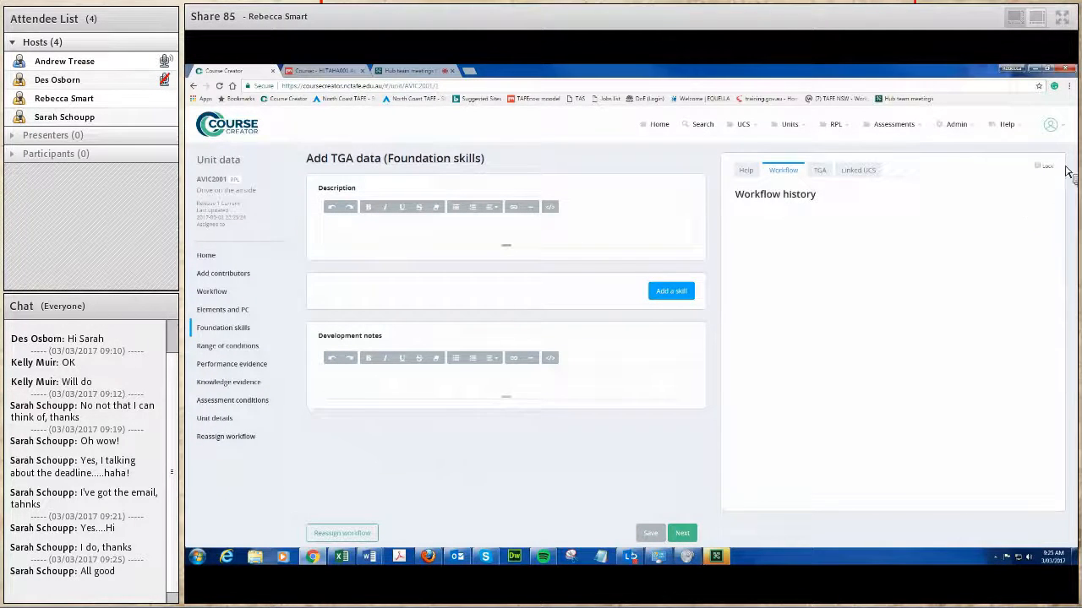
# Step: Show the TGA page beside the Foundation skills form and locate its Foundation Skills section
pyautogui.click(820, 170)
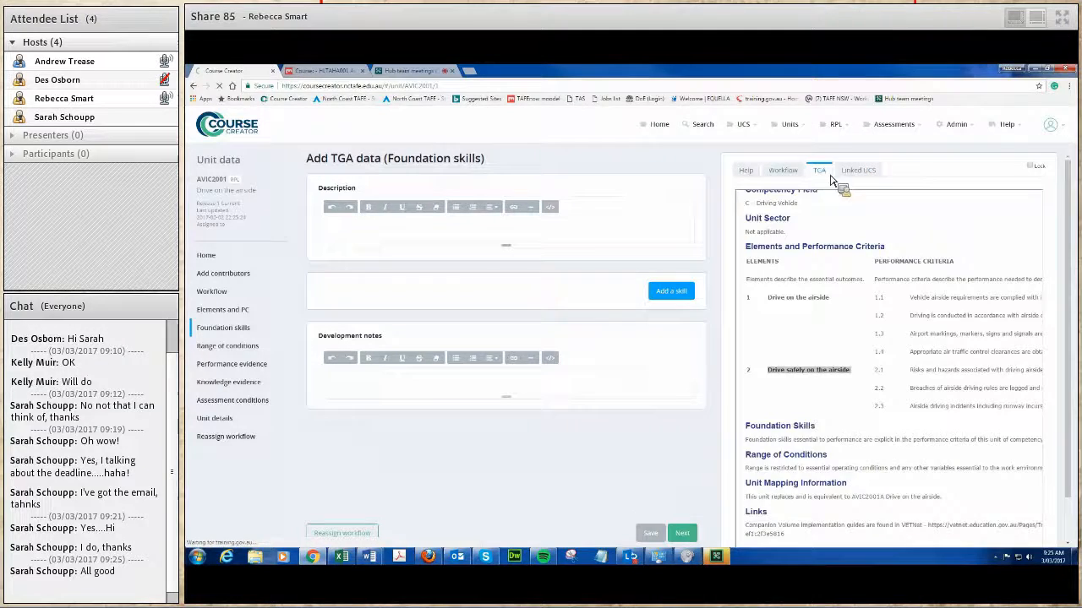
pyautogui.moveTo(1069, 214); pyautogui.dragTo(1074, 289)
pyautogui.moveTo(1038, 200); pyautogui.dragTo(1043, 359)
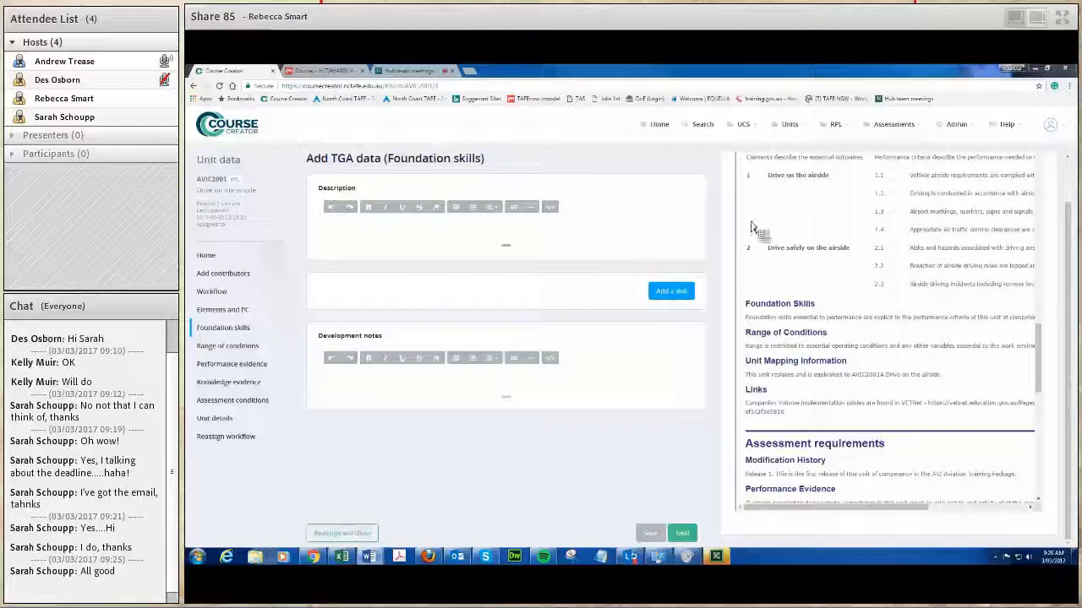
# Step: Fill the foundation skills description with the TGA Foundation Skills statement as plain text, then save by continuing to Range of conditions
pyautogui.rightClick(335, 237)
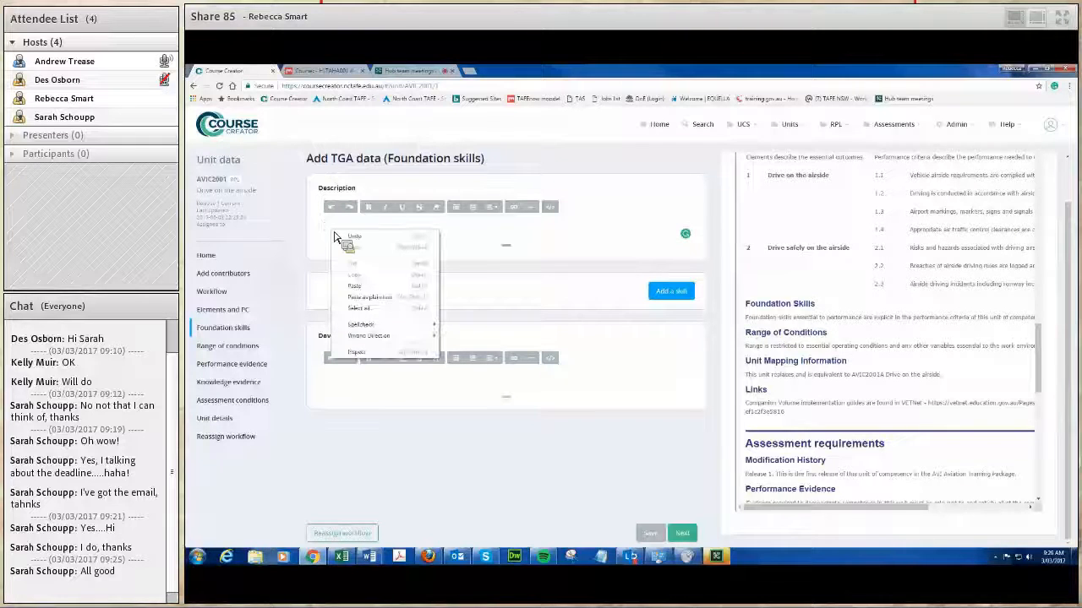
pyautogui.click(365, 301)
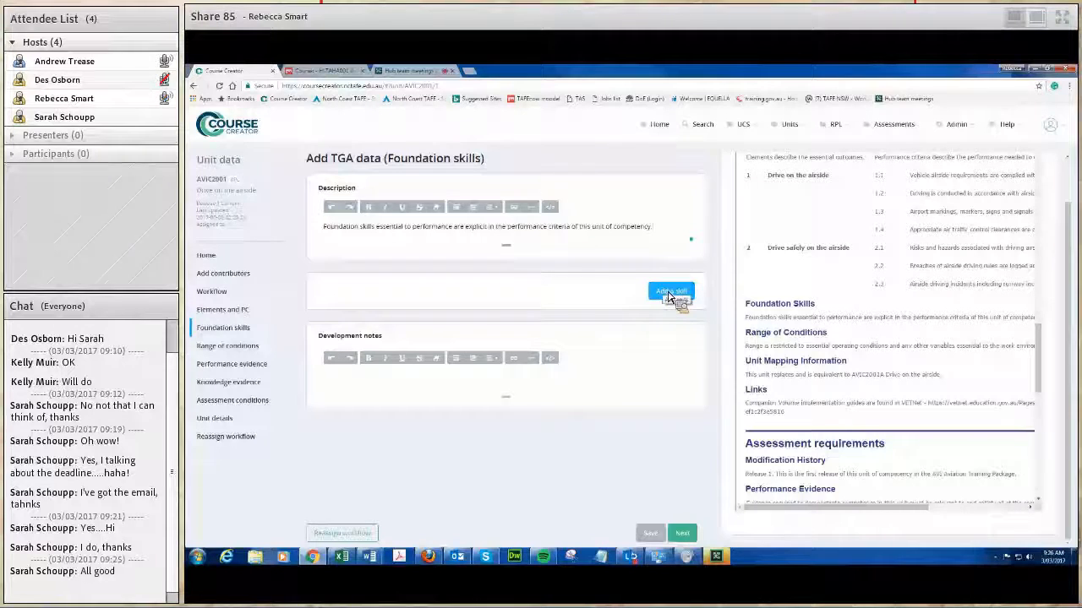
pyautogui.click(683, 535)
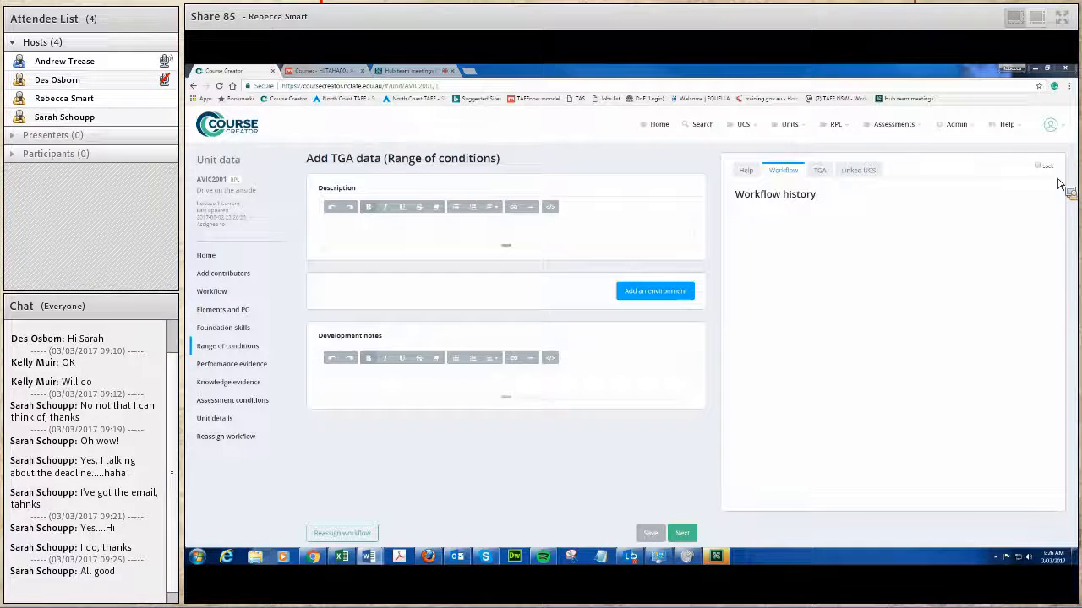
# Step: Fill the range of conditions description with the TGA Range of Conditions statement as plain text, then save by continuing to Performance evidence
pyautogui.click(825, 172)
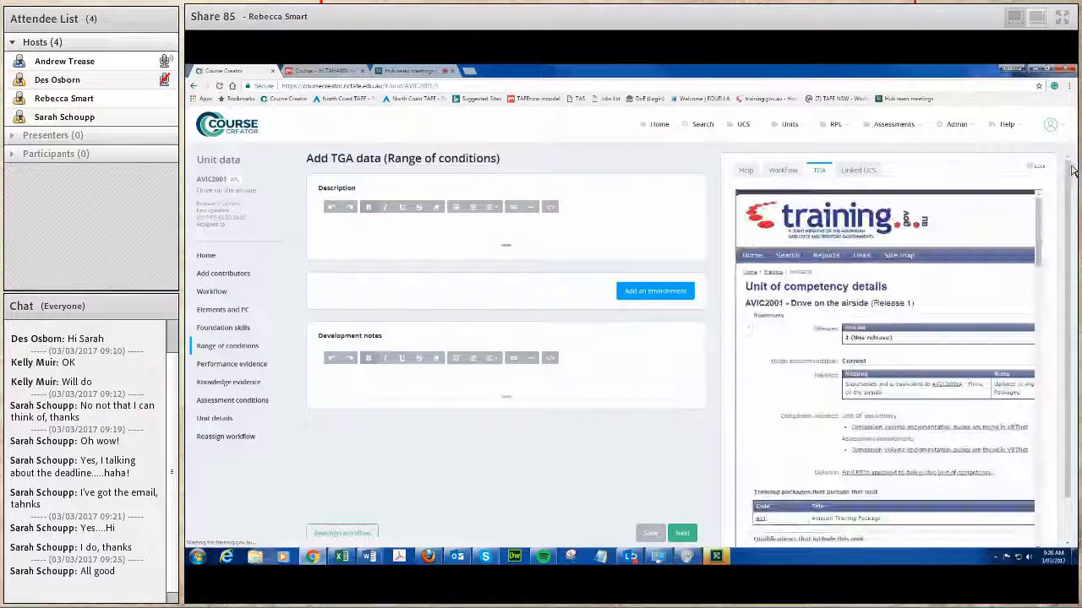
pyautogui.moveTo(1046, 212); pyautogui.dragTo(1050, 387)
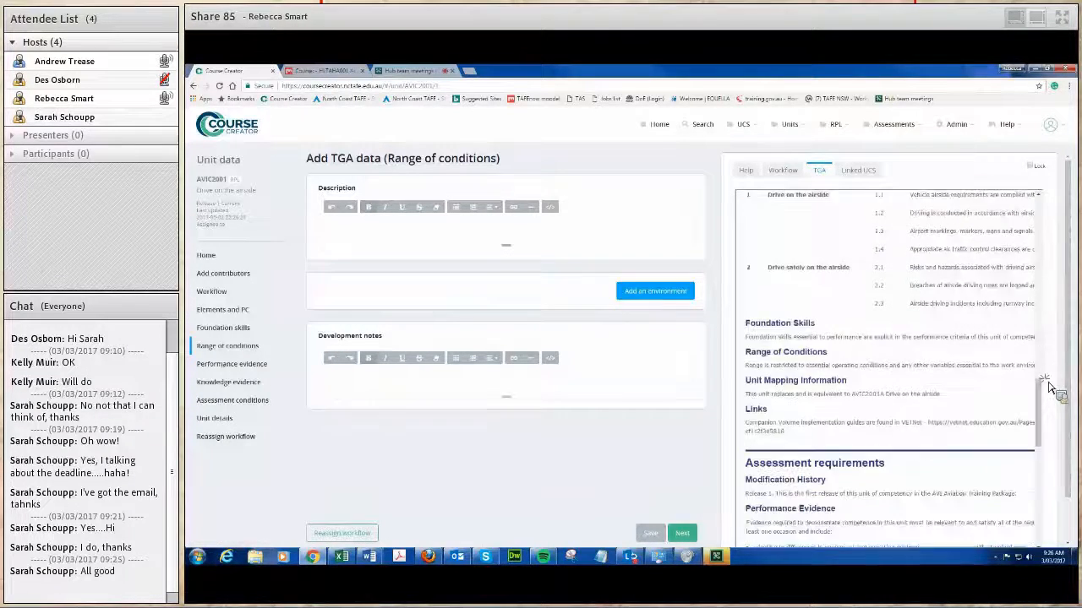
pyautogui.click(386, 259)
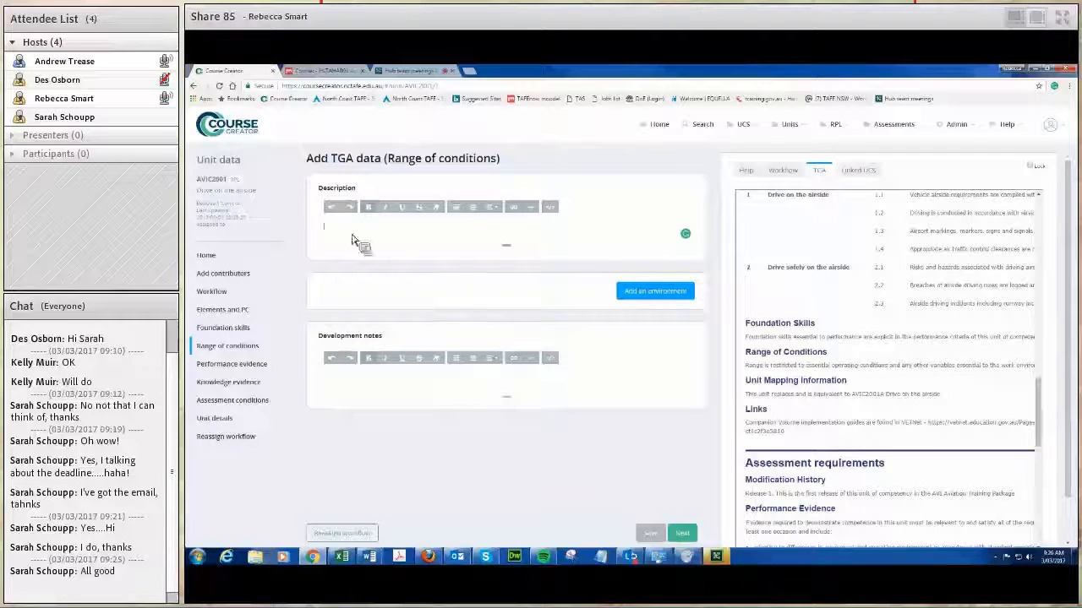
pyautogui.rightClick(352, 239)
pyautogui.click(384, 297)
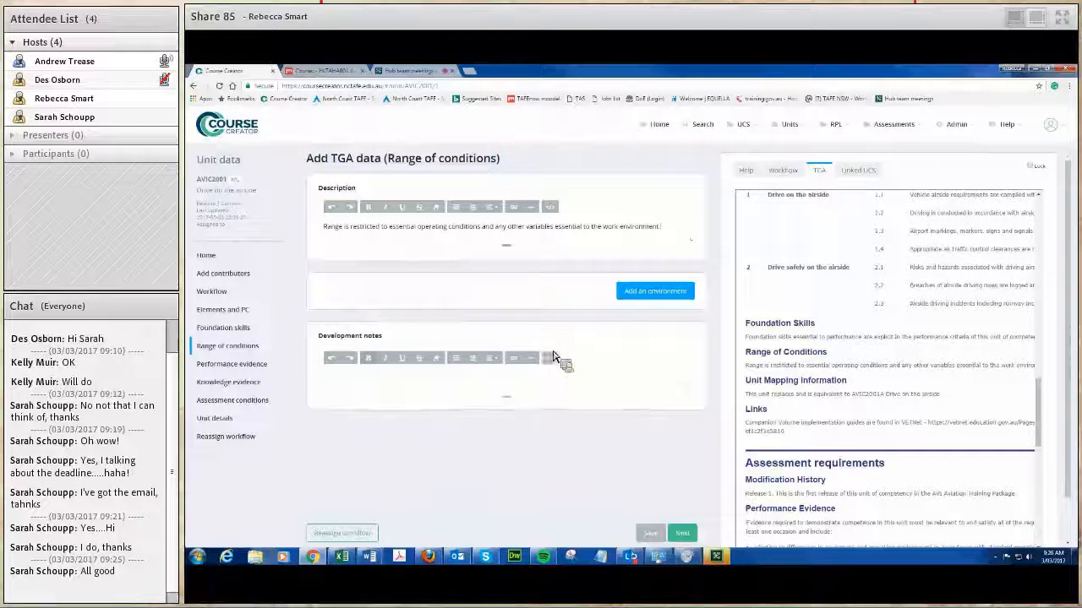
pyautogui.click(682, 535)
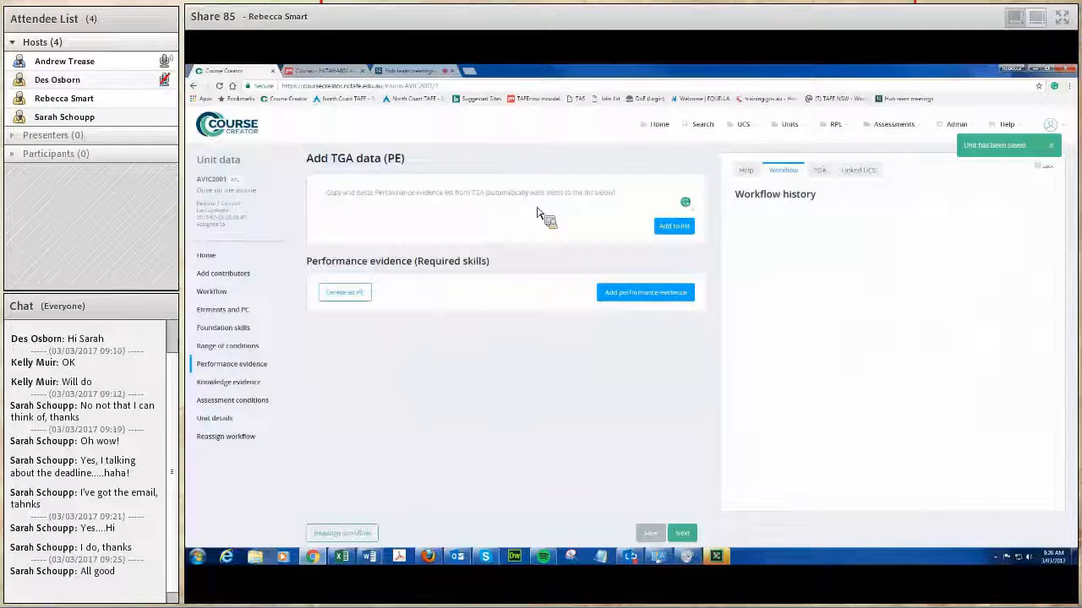
# Step: Show the TGA page beside the Performance evidence form and locate its Performance Evidence list under Assessment requirements
pyautogui.click(821, 172)
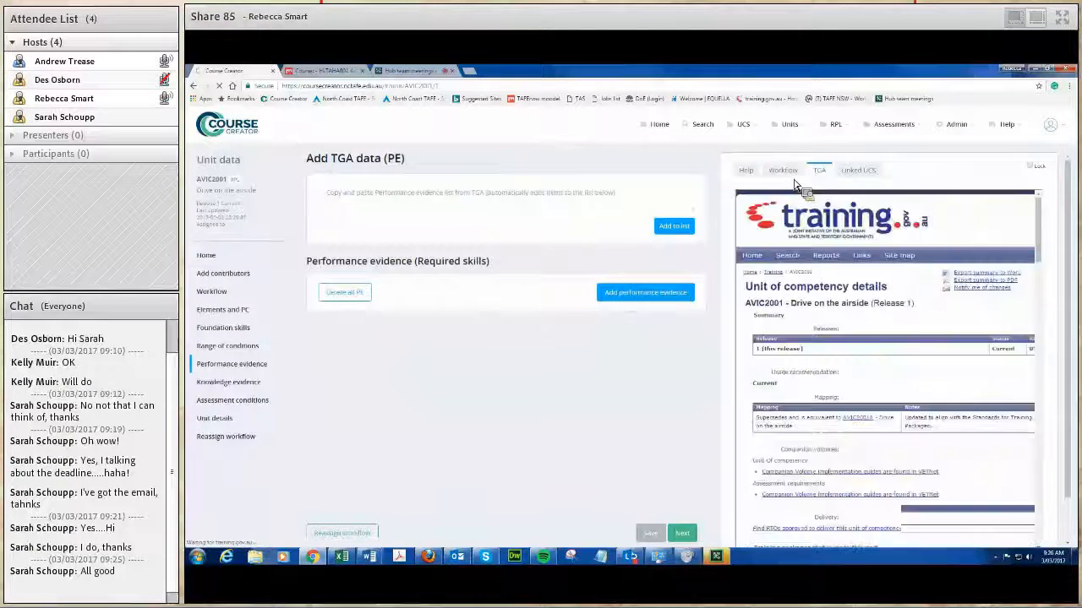
pyautogui.click(329, 211)
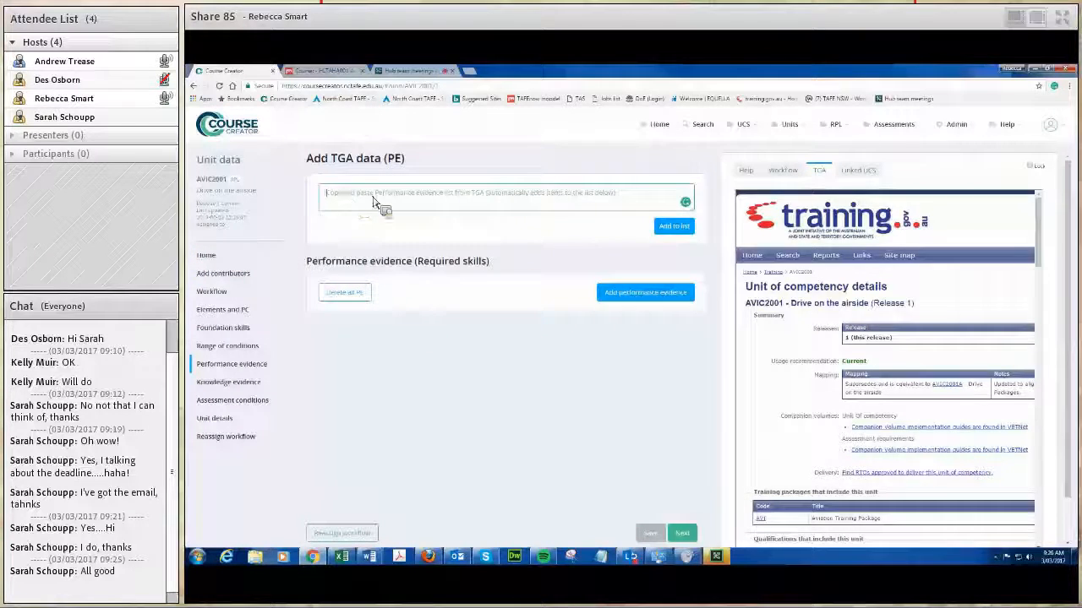
pyautogui.scroll(-5, 1014, 279)
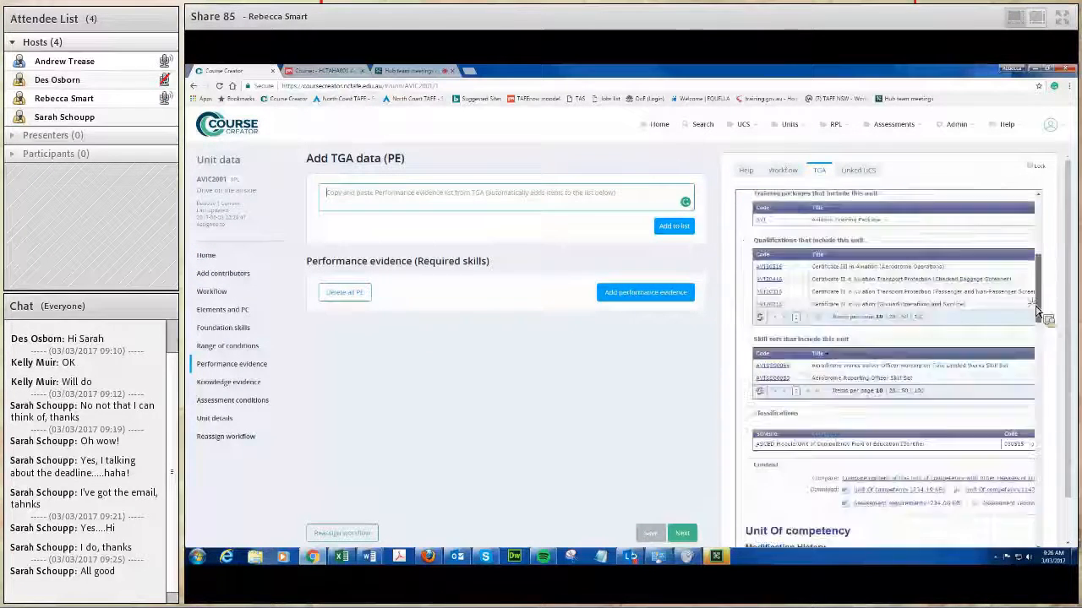
pyautogui.scroll(-5, 1031, 351)
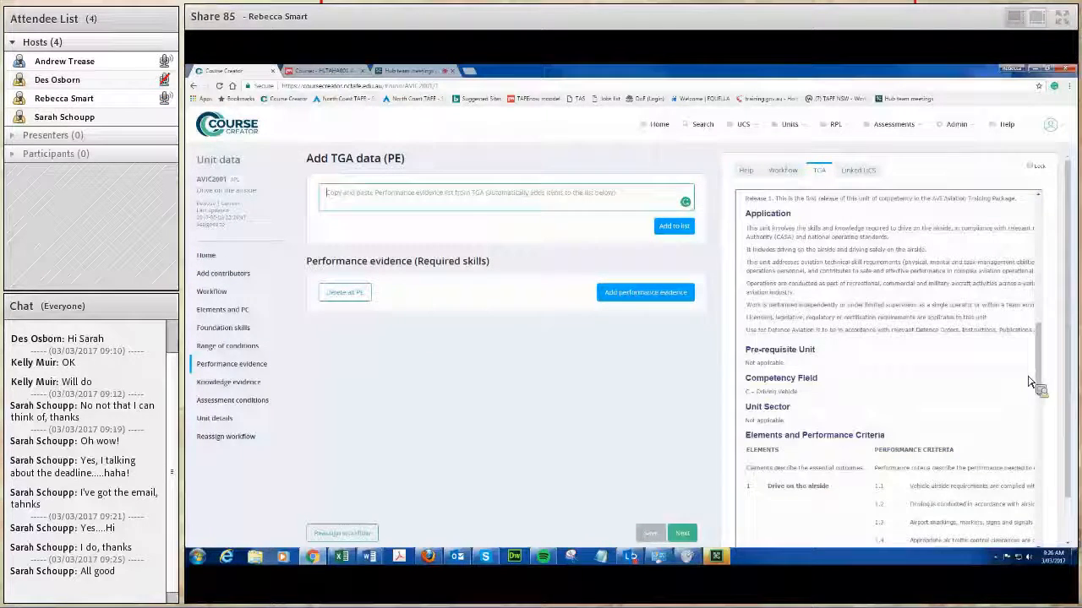
pyautogui.click(369, 559)
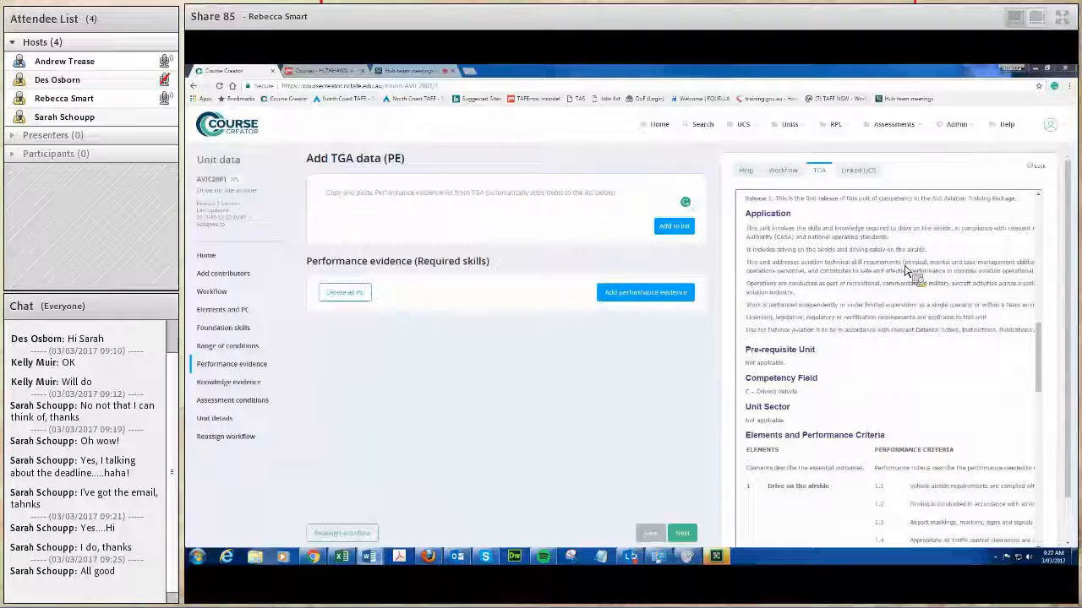
pyautogui.moveTo(1033, 362); pyautogui.dragTo(1043, 482)
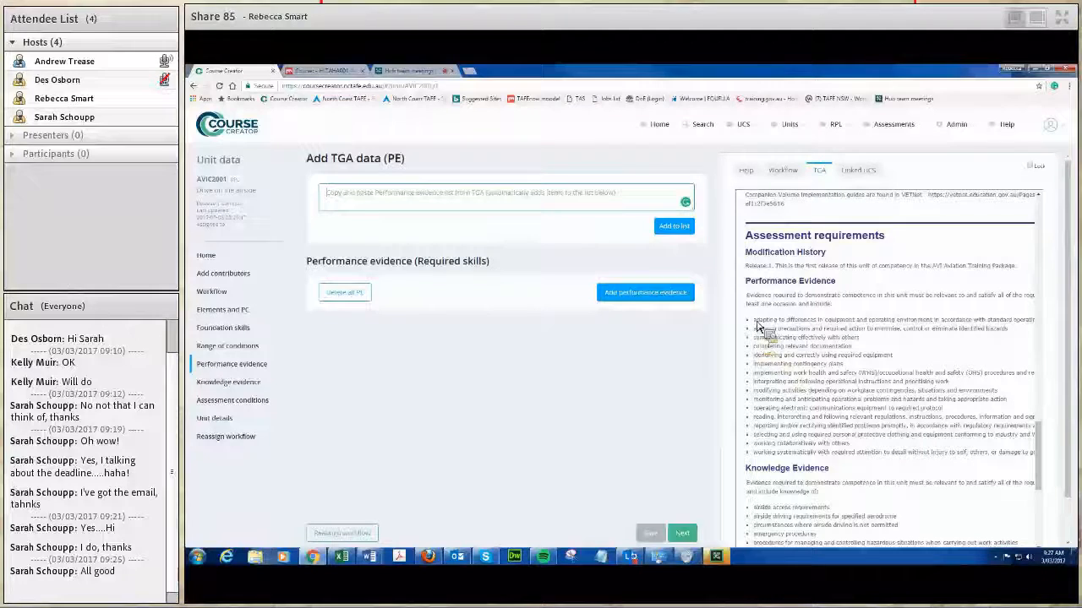
# Step: Paste the bulleted performance evidence items from TGA into the entry box and add them to the required skills list
pyautogui.moveTo(752, 320); pyautogui.dragTo(969, 448)
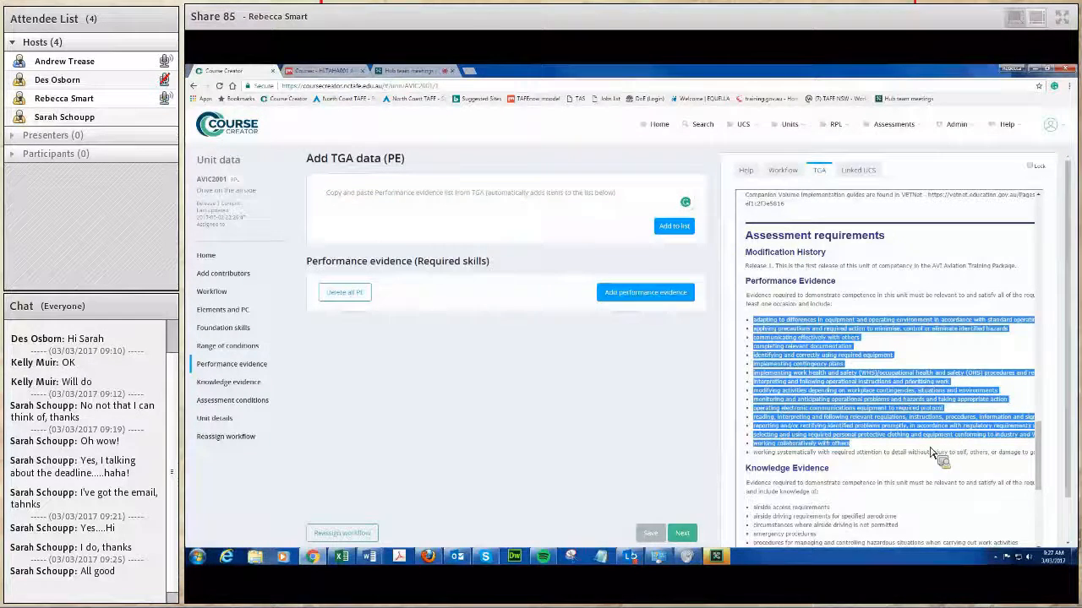
pyautogui.click(932, 454)
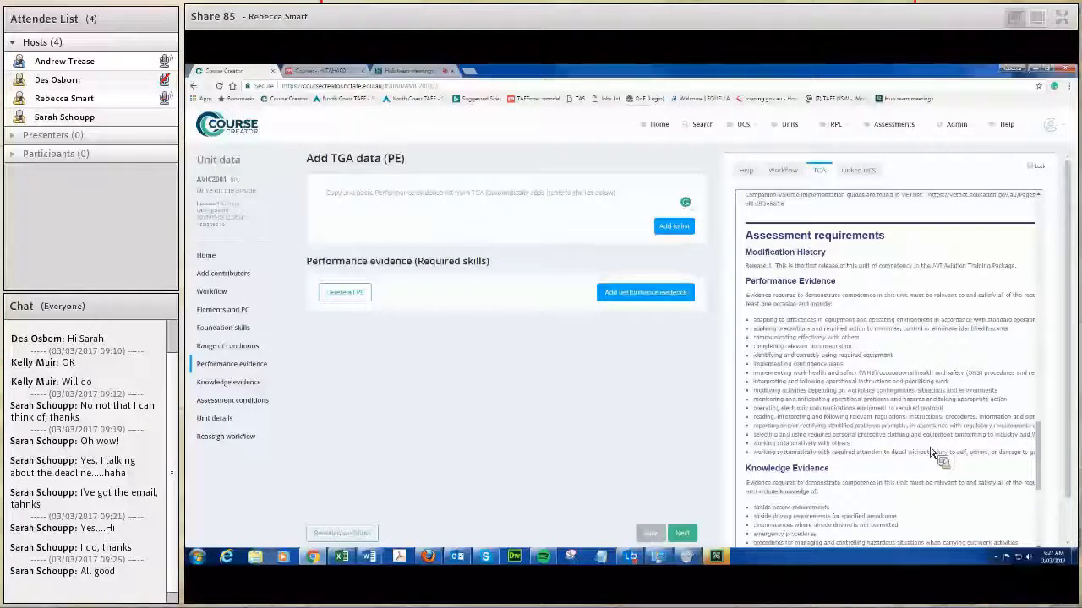
pyautogui.hotkey('alt', 'Tab')
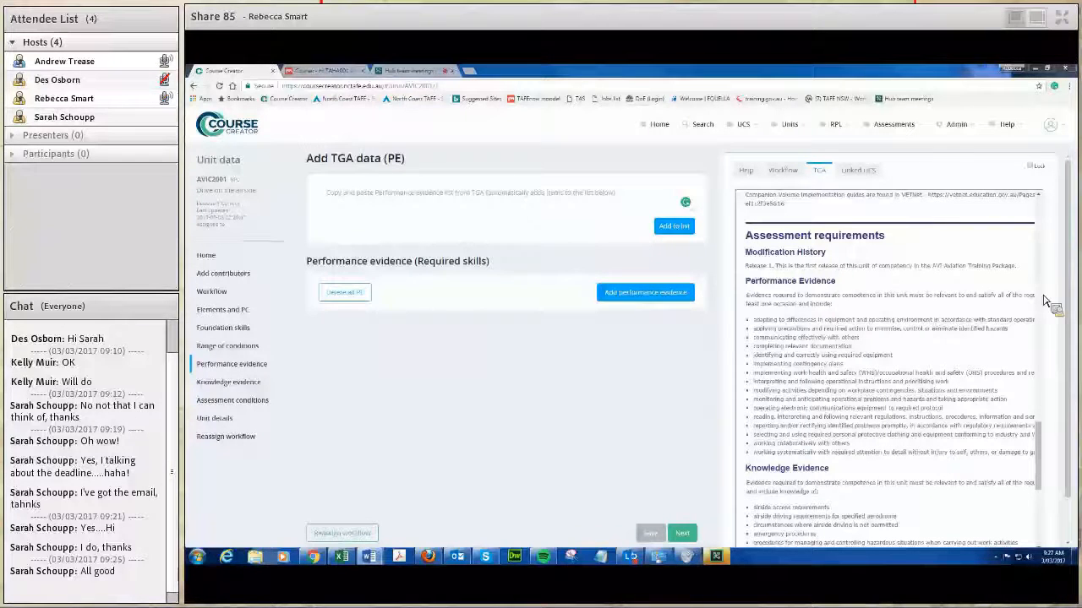
pyautogui.click(379, 203)
pyautogui.hotkey('ctrl', 'v')
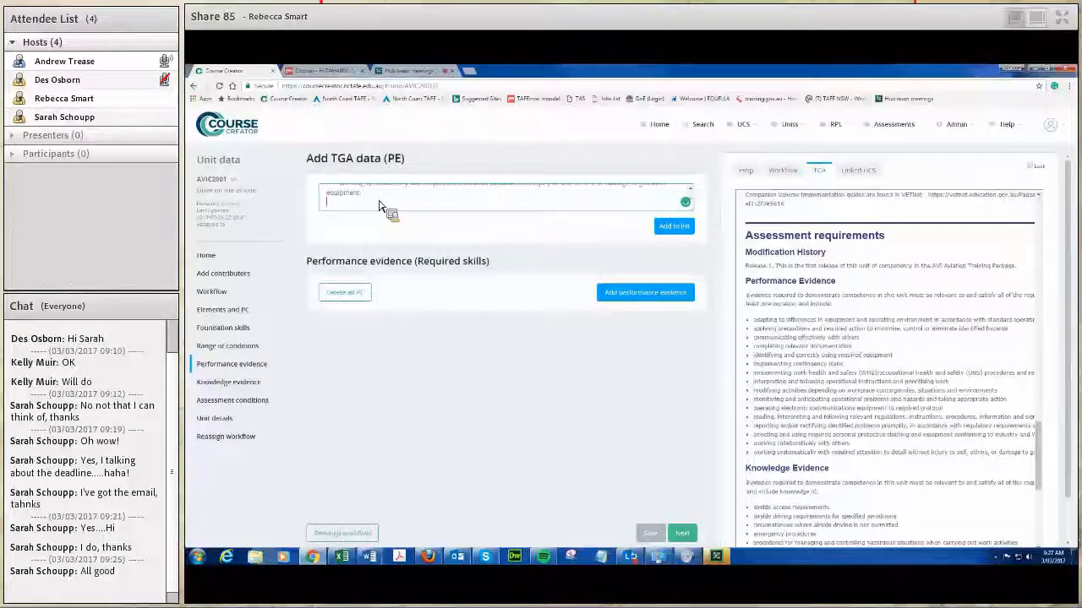
pyautogui.click(668, 228)
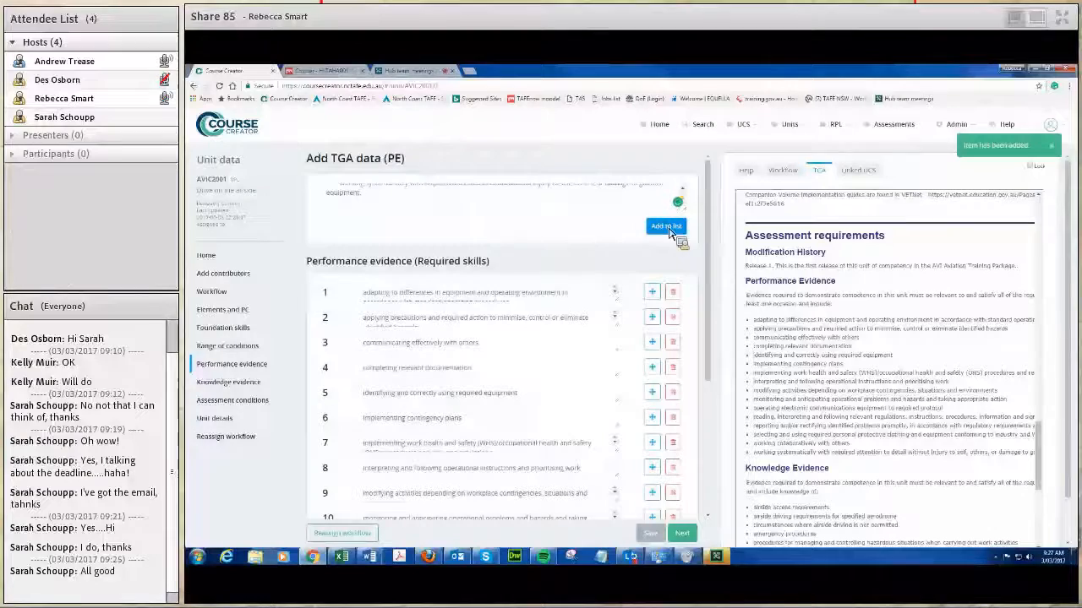
# Step: Enlarge the text box of performance evidence item 1 to show its full wording, then save by continuing to Knowledge evidence
pyautogui.moveTo(714, 252); pyautogui.dragTo(733, 304)
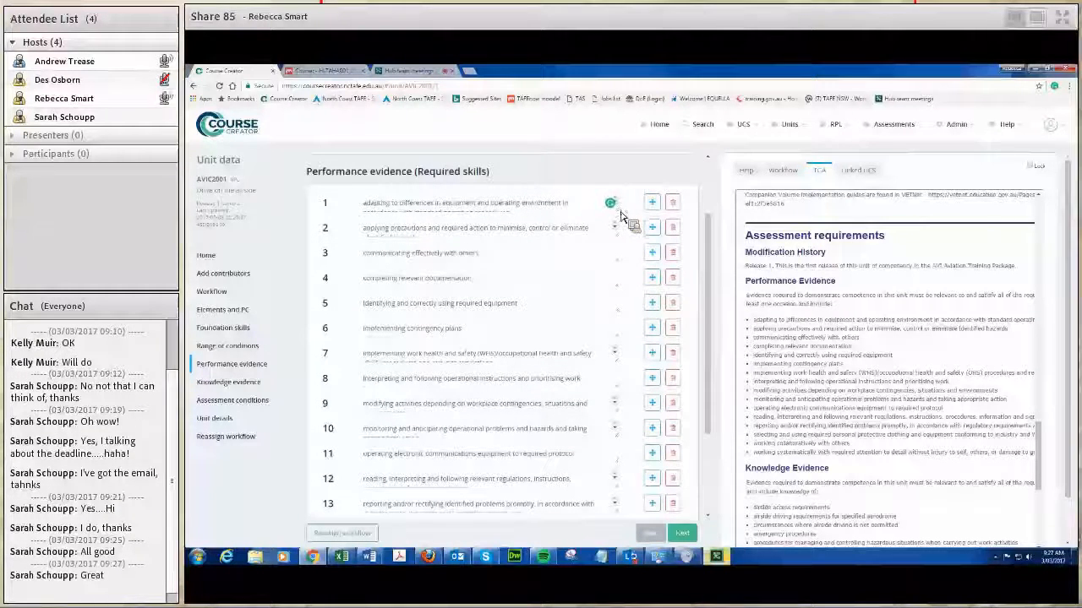
pyautogui.moveTo(622, 219); pyautogui.dragTo(621, 230)
pyautogui.click(539, 222)
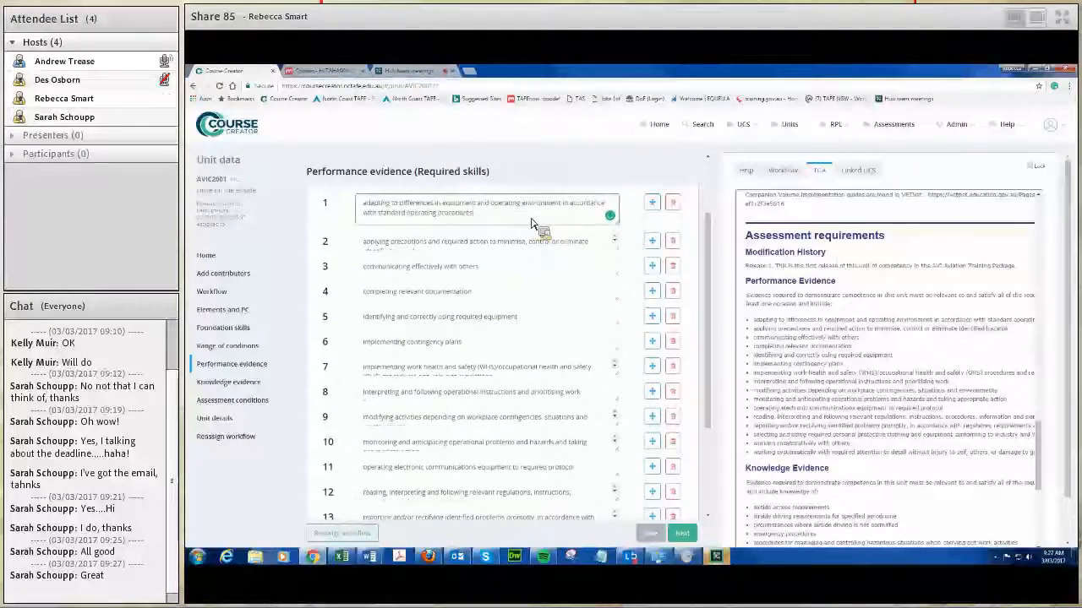
pyautogui.click(682, 535)
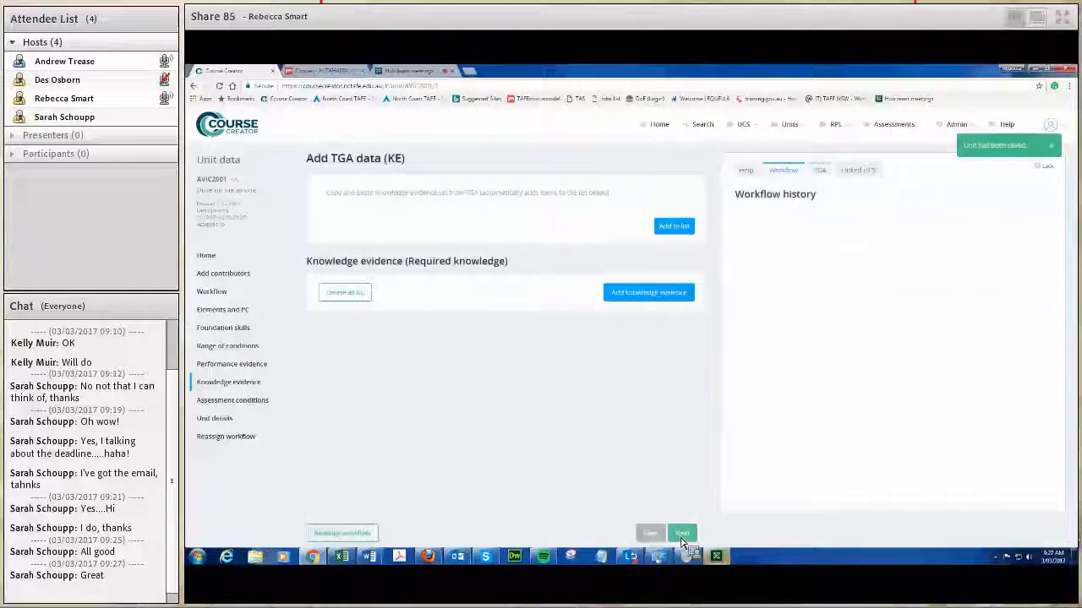
# Step: Show the TGA page beside the Knowledge evidence form
pyautogui.click(822, 171)
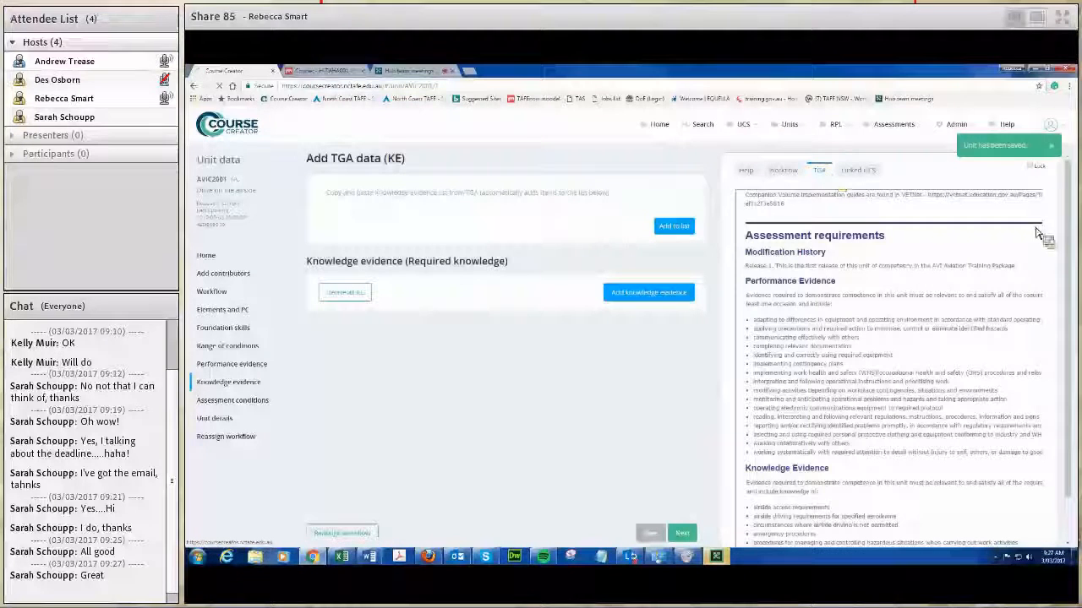
pyautogui.moveTo(1072, 238); pyautogui.dragTo(794, 292)
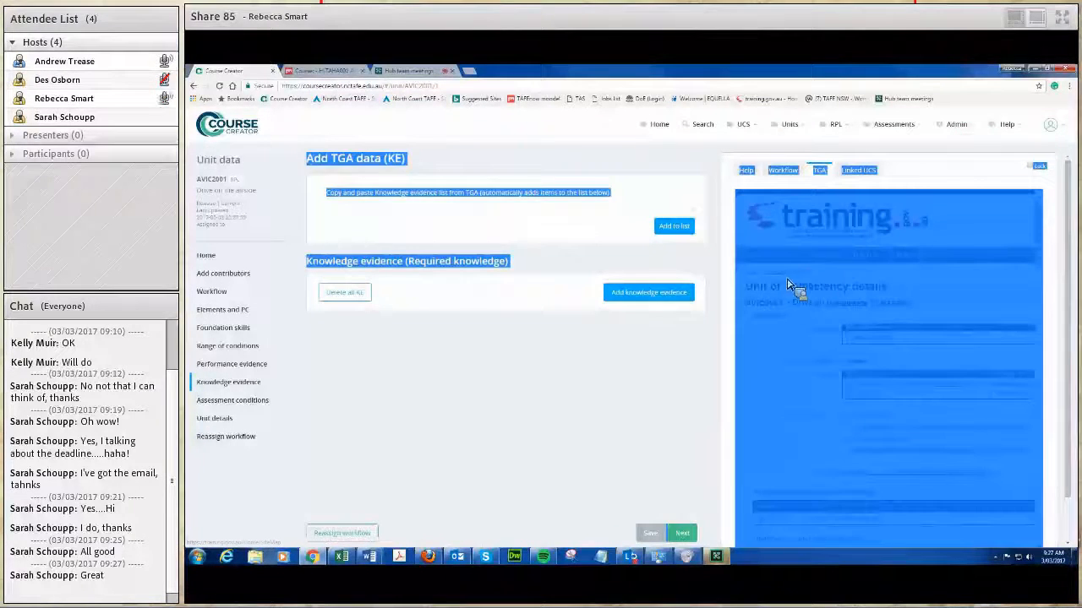
pyautogui.click(794, 291)
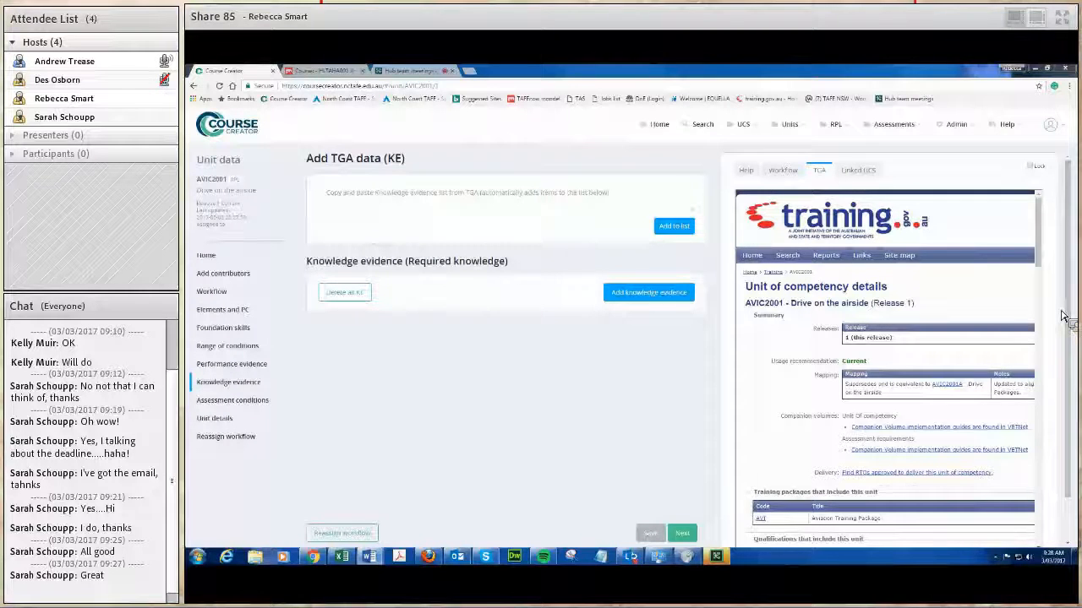
# Step: Paste the TGA knowledge evidence items, add them to the required knowledge list, and save by continuing to Assessment conditions
pyautogui.click(342, 209)
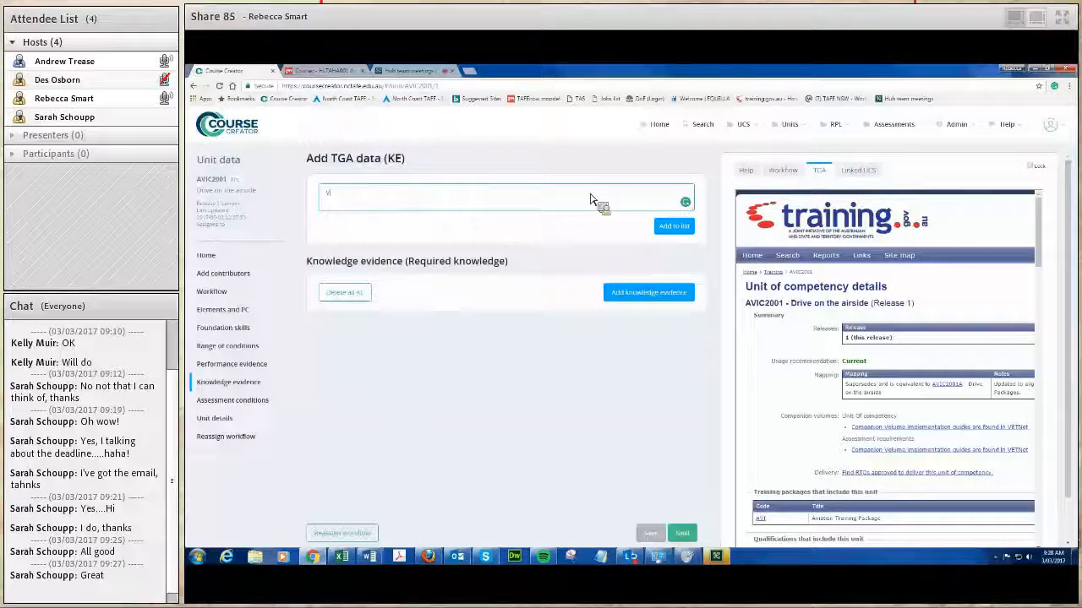
pyautogui.hotkey('ctrl', 'v')
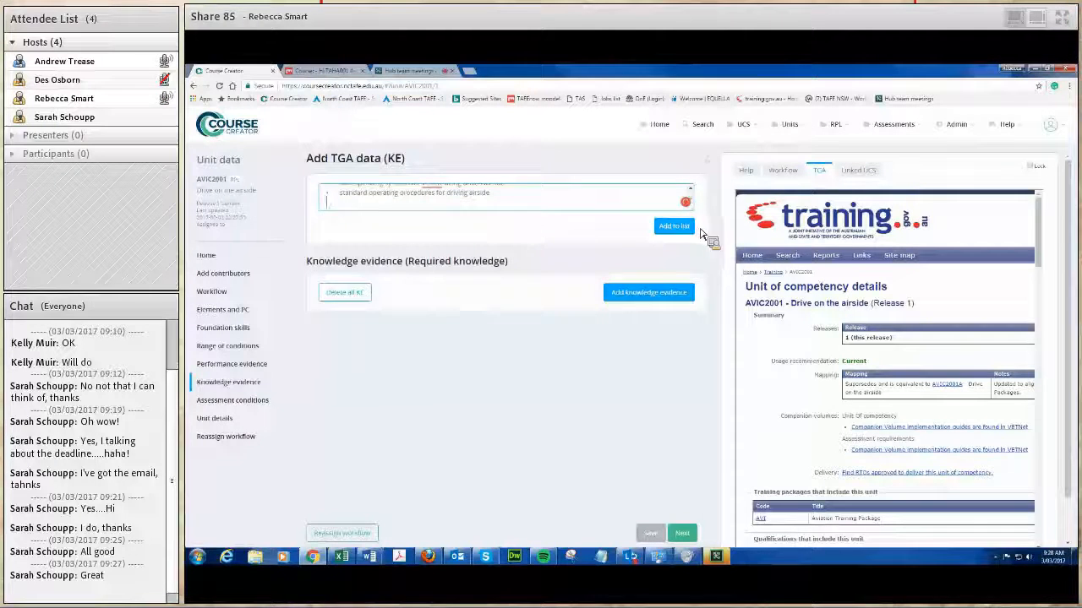
pyautogui.click(682, 228)
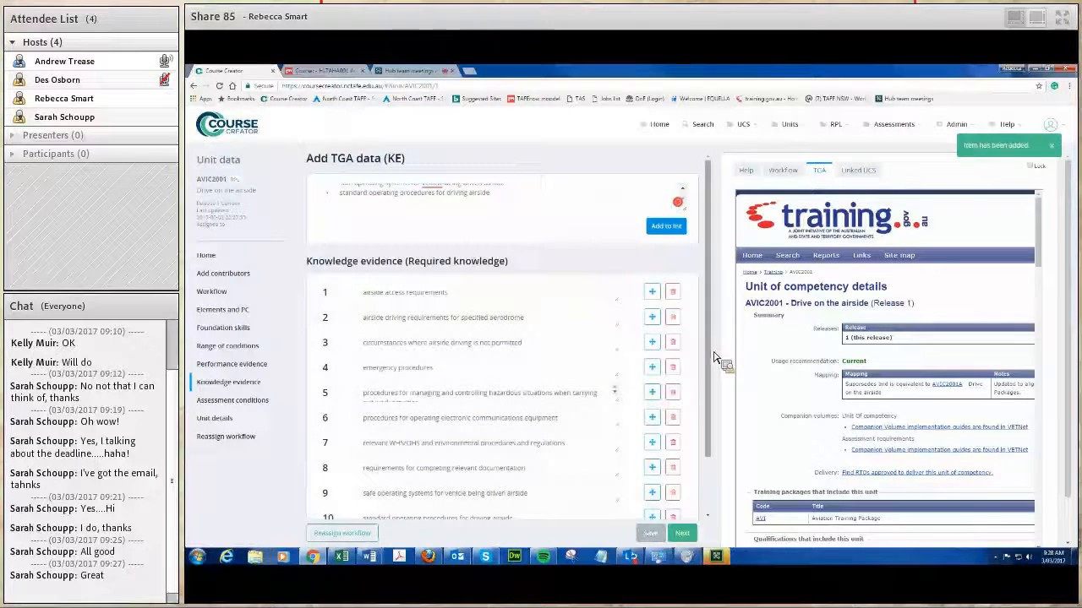
pyautogui.moveTo(711, 353); pyautogui.dragTo(716, 398)
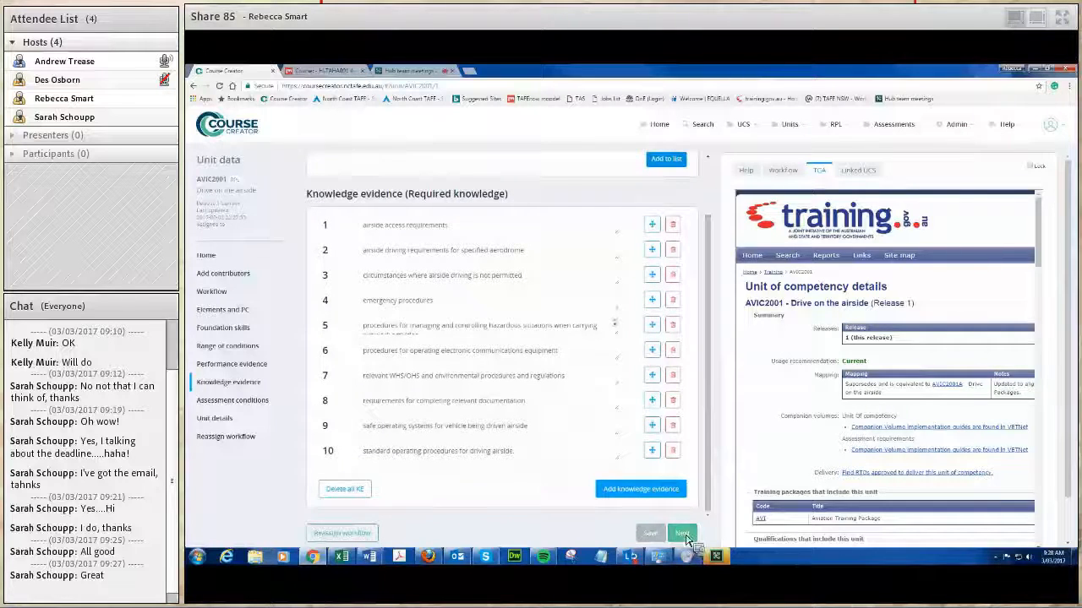
pyautogui.click(687, 538)
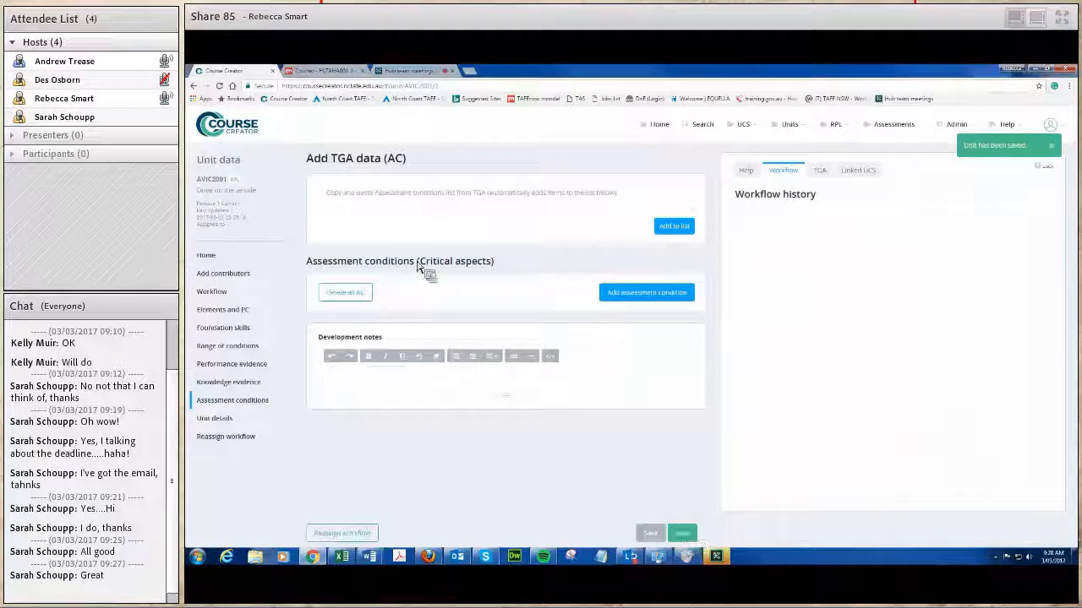
# Step: Show the TGA page beside the Assessment conditions form and locate its Assessment Conditions section
pyautogui.click(819, 170)
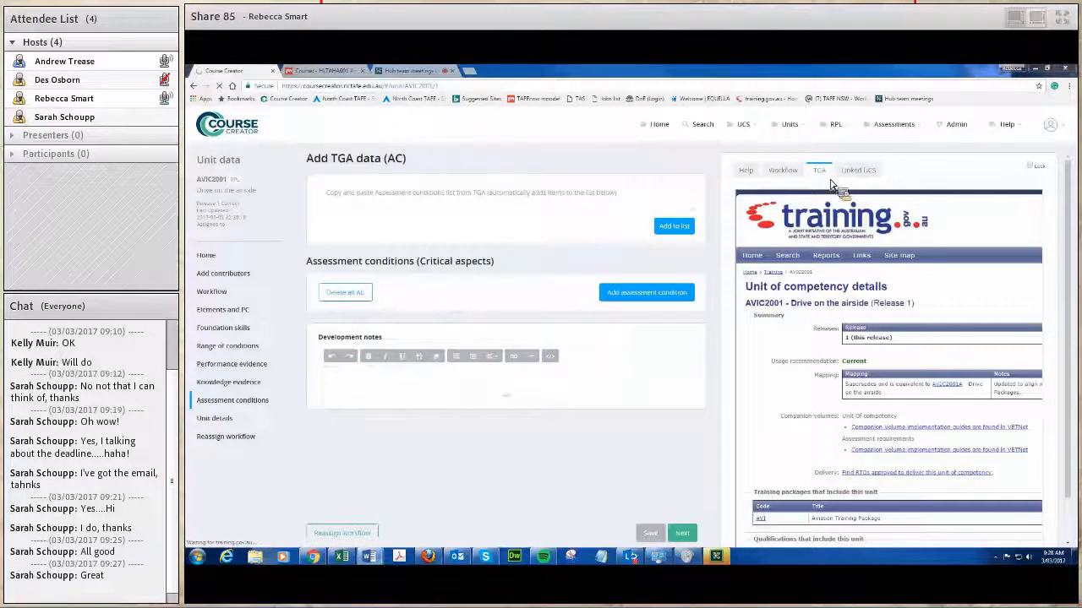
pyautogui.scroll(-3, 1042, 262)
pyautogui.moveTo(1042, 264); pyautogui.dragTo(1048, 537)
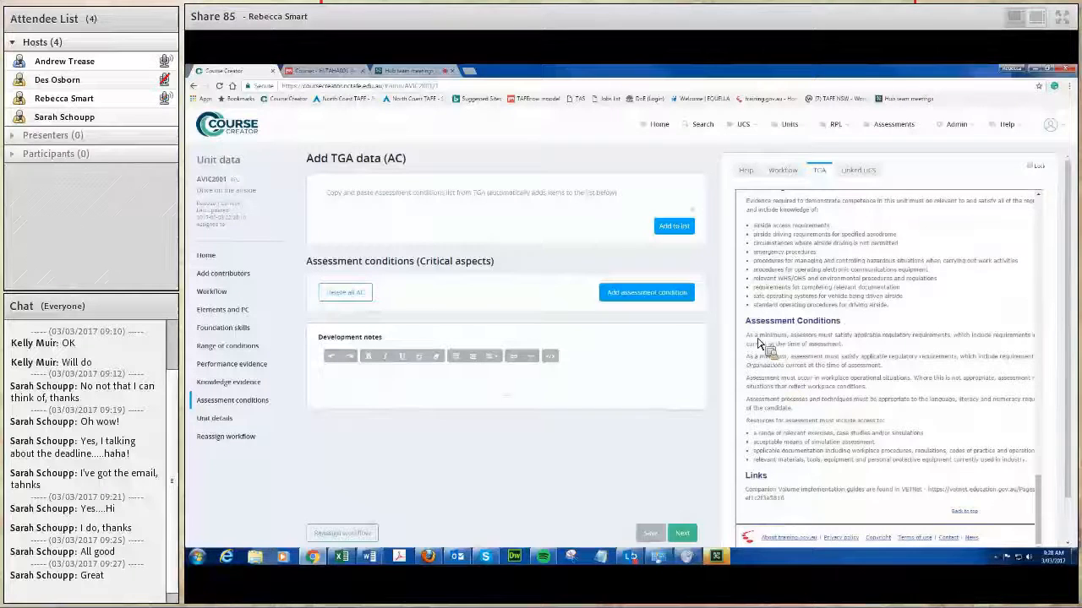
# Step: Copy the four introductory TGA assessment condition paragraphs, from the regulatory requirements to the assessment processes, and add them to the assessment conditions list
pyautogui.moveTo(751, 339); pyautogui.dragTo(802, 415)
pyautogui.hotkey('ctrl', 'c')
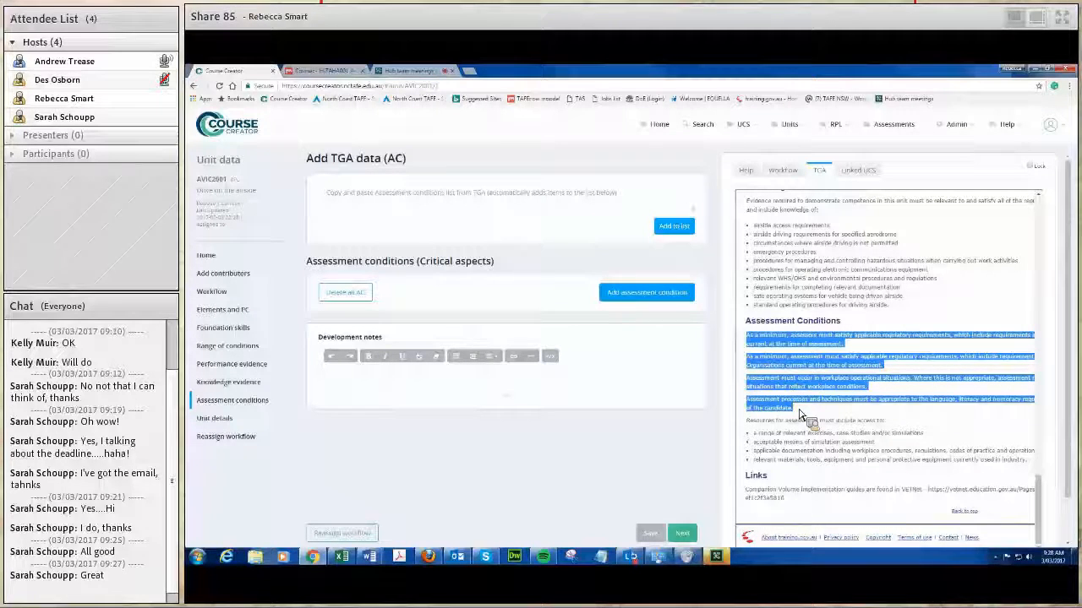
pyautogui.click(473, 206)
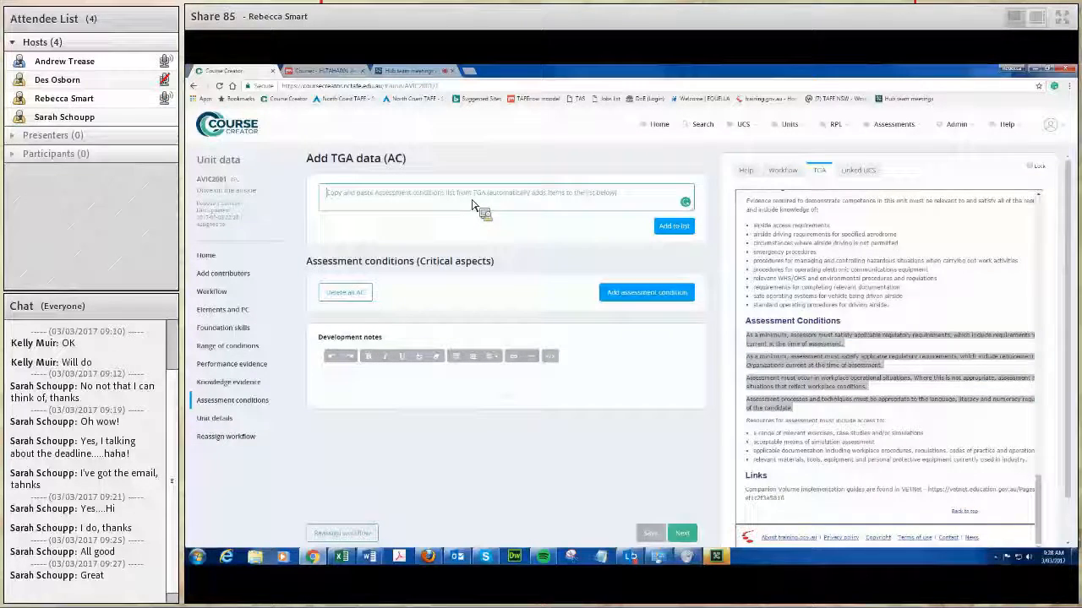
pyautogui.hotkey('ctrl', 'v')
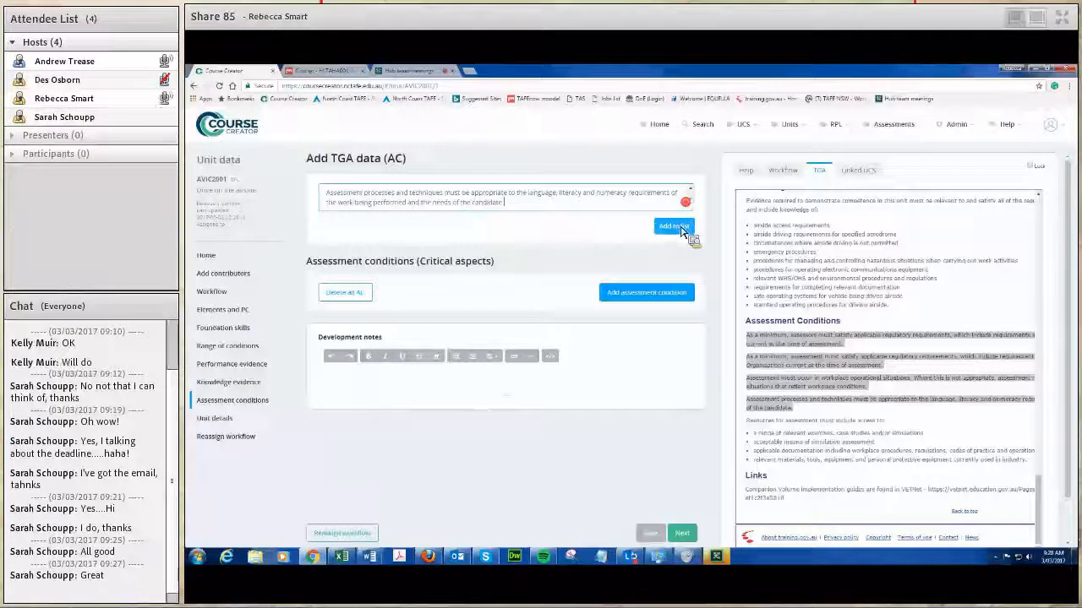
pyautogui.click(672, 227)
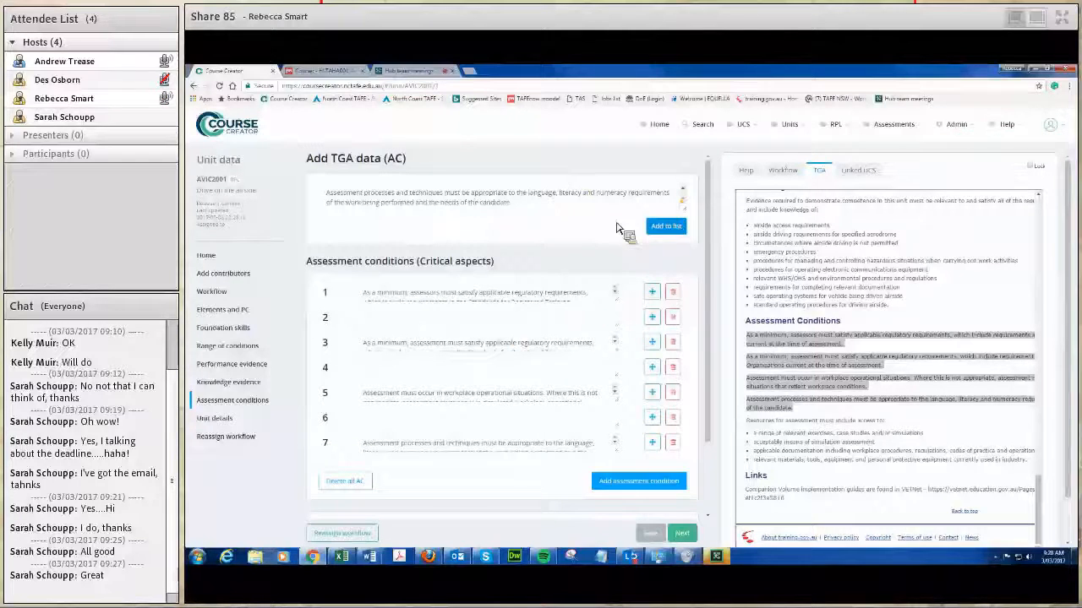
# Step: Delete the three blank items between the imported assessment conditions
pyautogui.moveTo(765, 381); pyautogui.dragTo(676, 328)
pyautogui.click(673, 318)
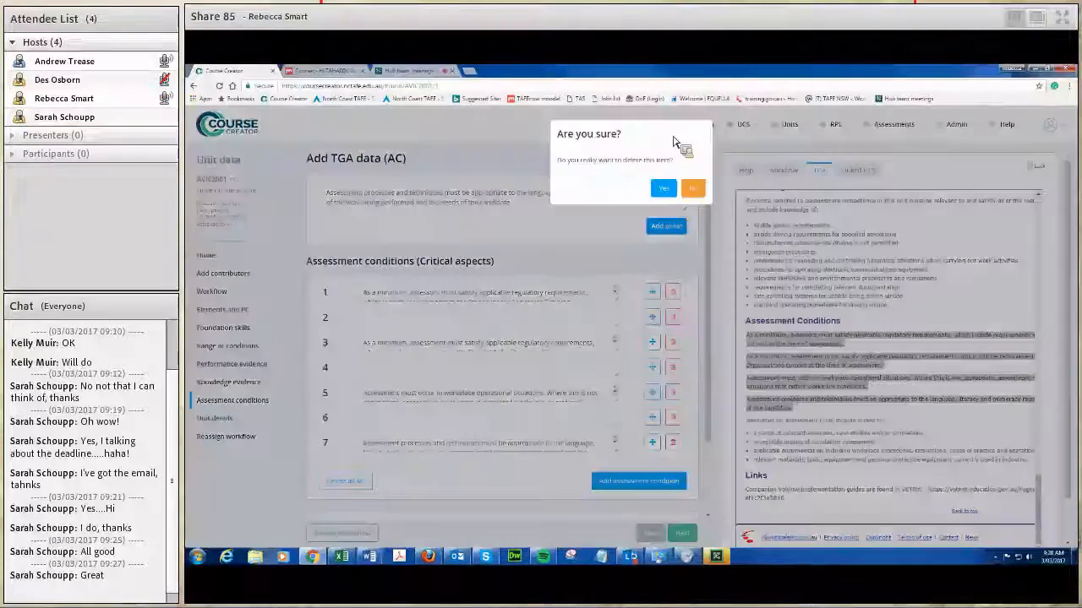
pyautogui.click(656, 187)
pyautogui.click(673, 343)
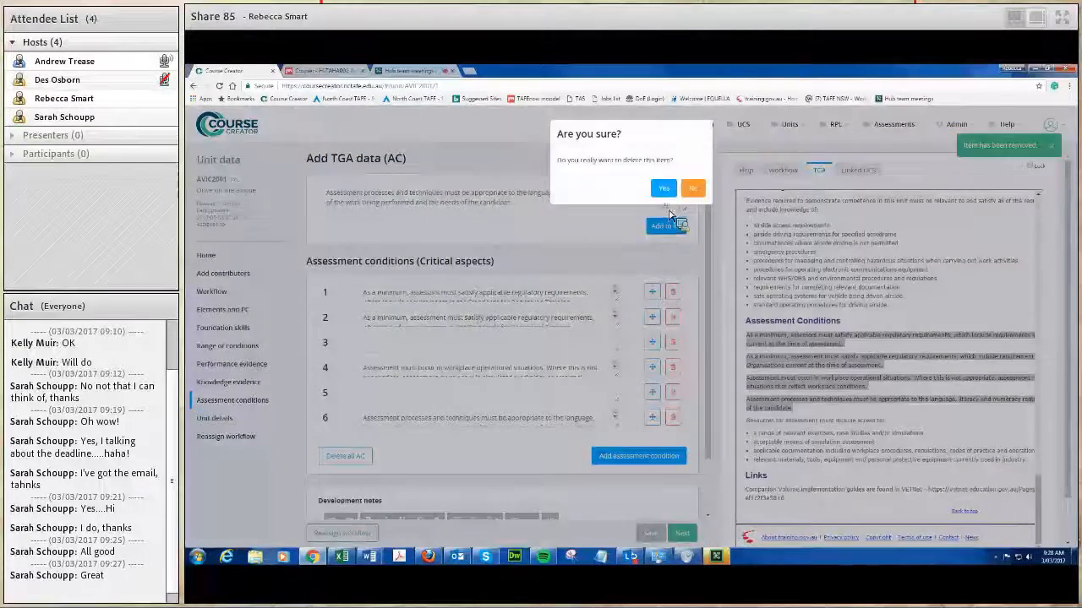
pyautogui.click(658, 187)
pyautogui.click(674, 369)
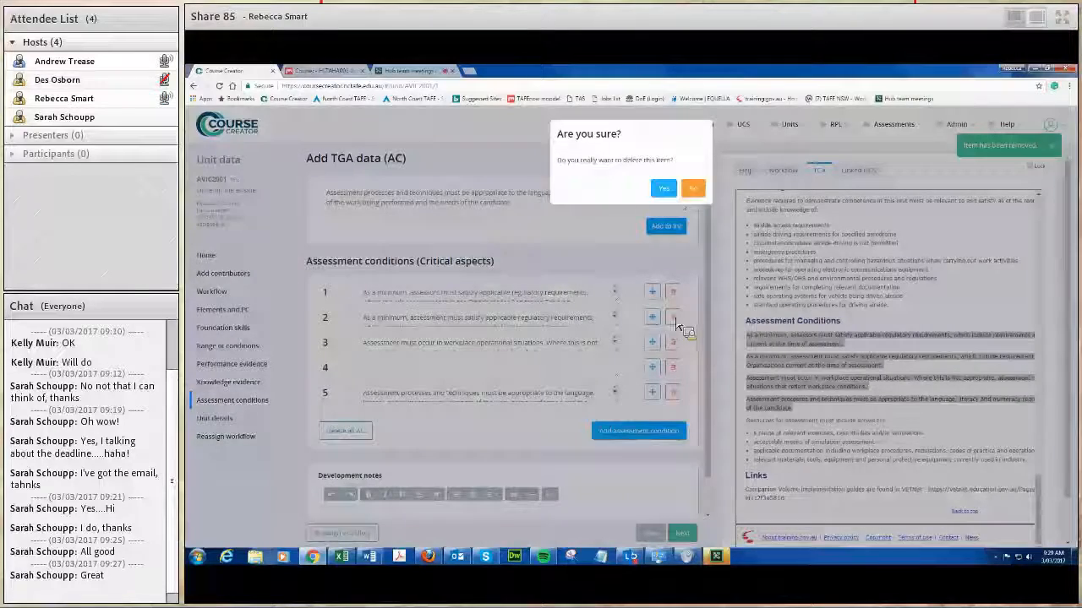
pyautogui.click(663, 188)
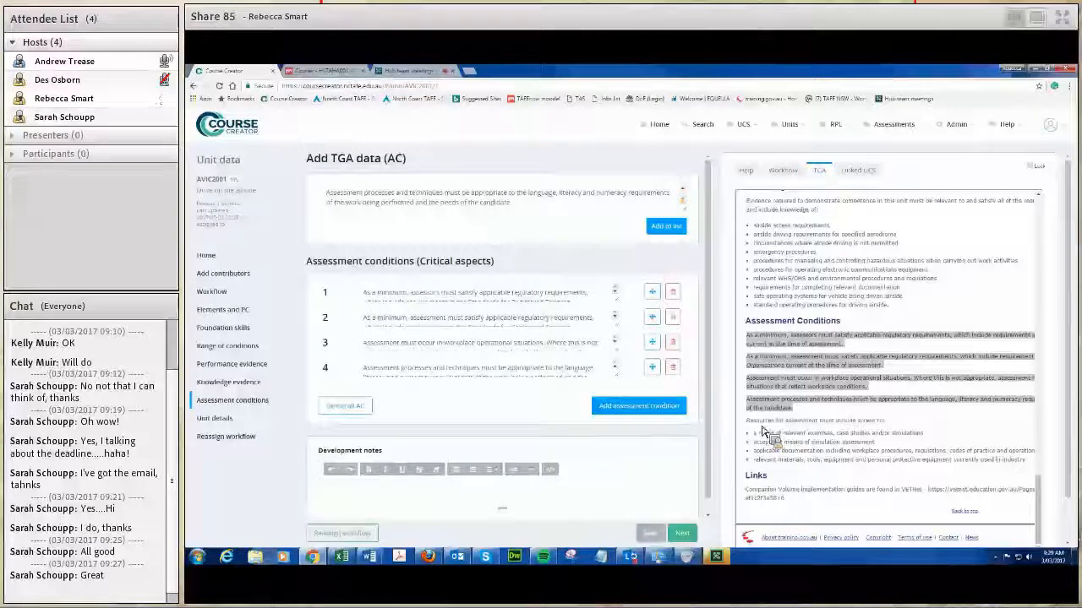
# Step: Add four empty assessment conditions, numbers 5 to 8, for the TGA resource bullets
pyautogui.click(762, 432)
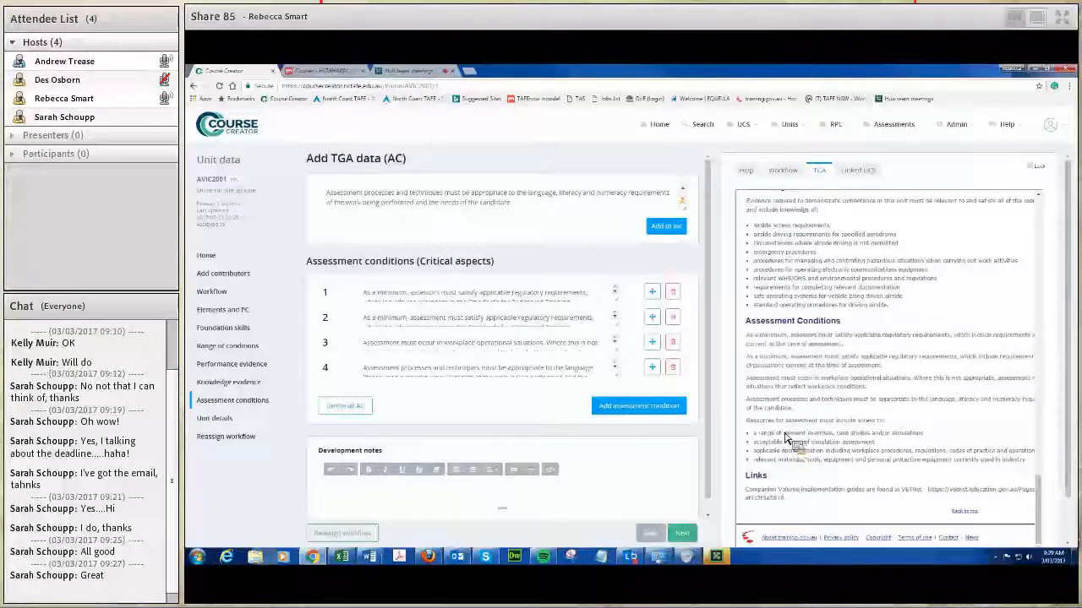
pyautogui.moveTo(745, 420); pyautogui.dragTo(812, 465)
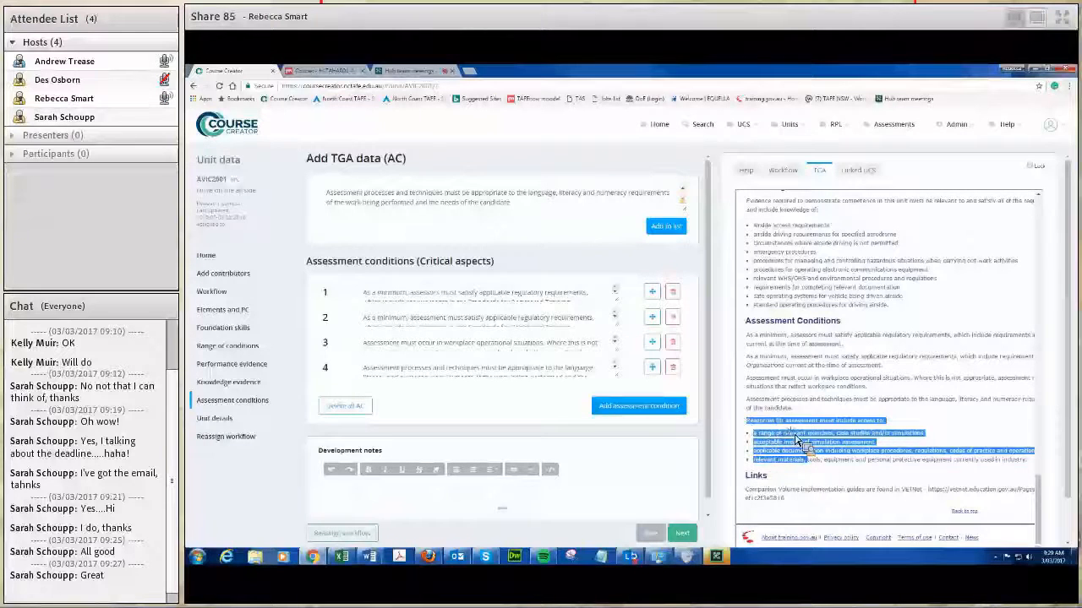
pyautogui.click(794, 437)
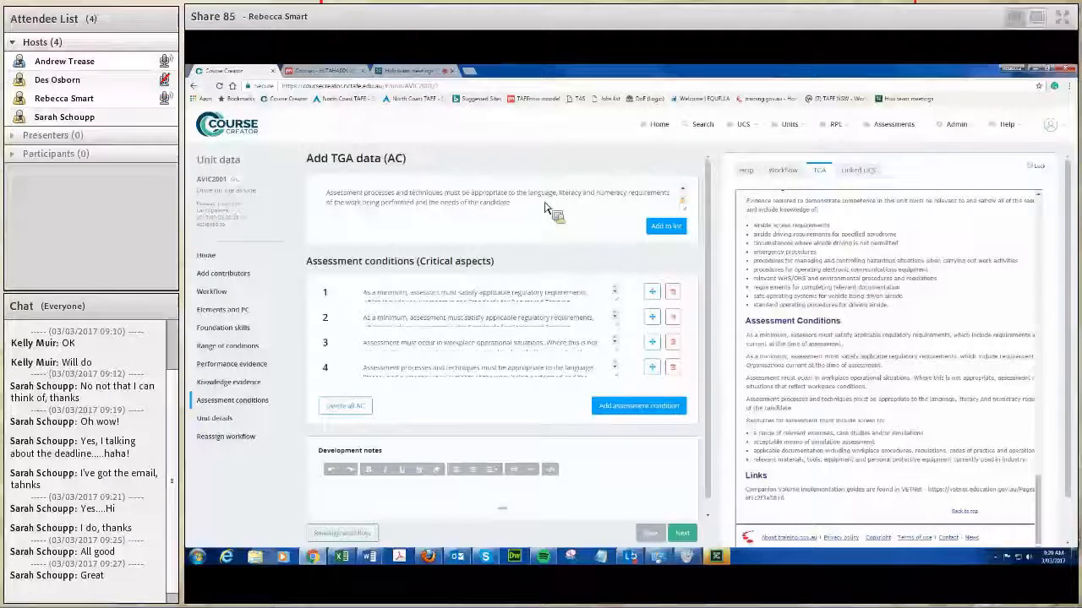
pyautogui.click(636, 410)
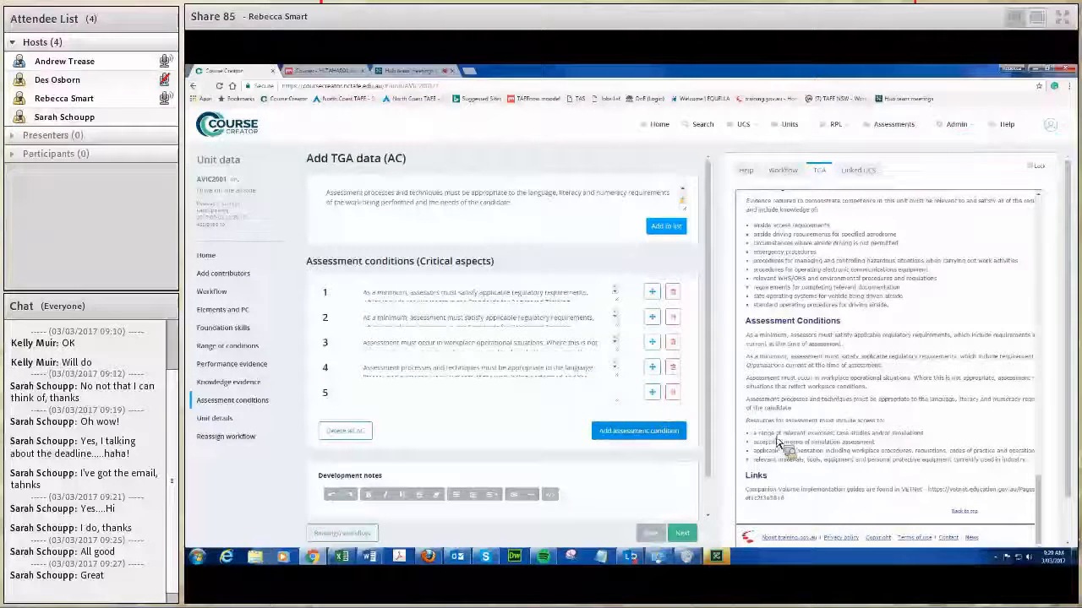
pyautogui.click(651, 433)
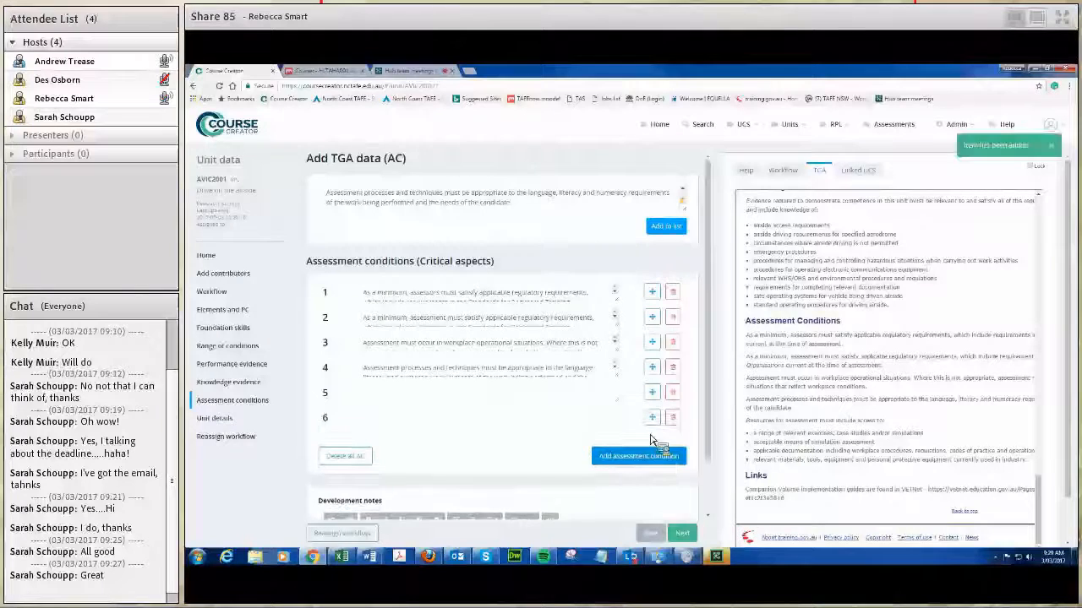
pyautogui.click(647, 468)
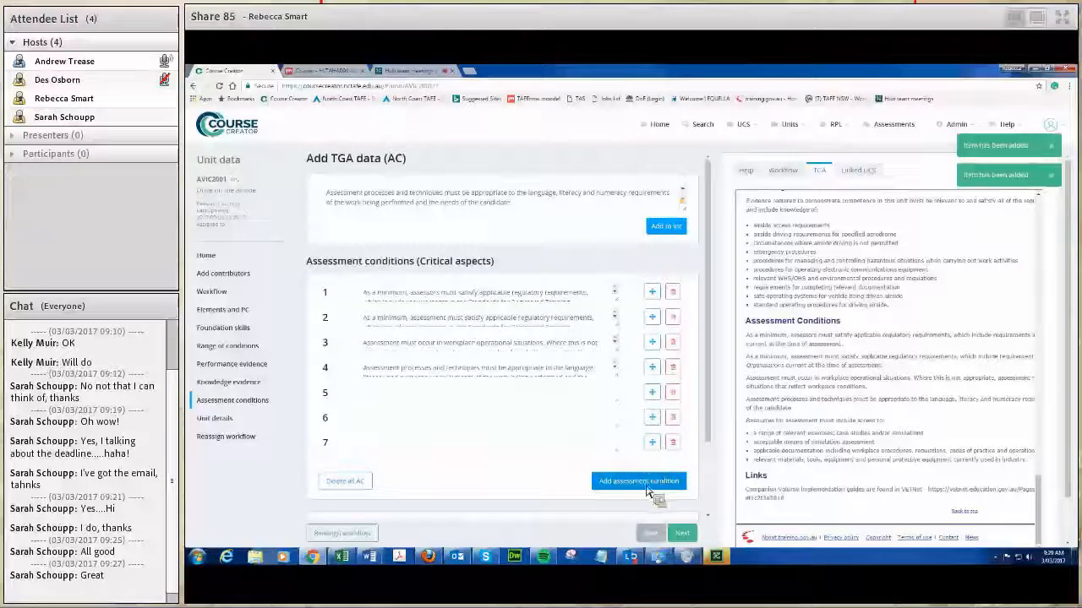
pyautogui.click(652, 484)
# Step: Paste "Resources for assessment must include access to:" and the exercises, case studies and/or simulations bullet into condition 5, remove its blank line and fit its box
pyautogui.click(411, 394)
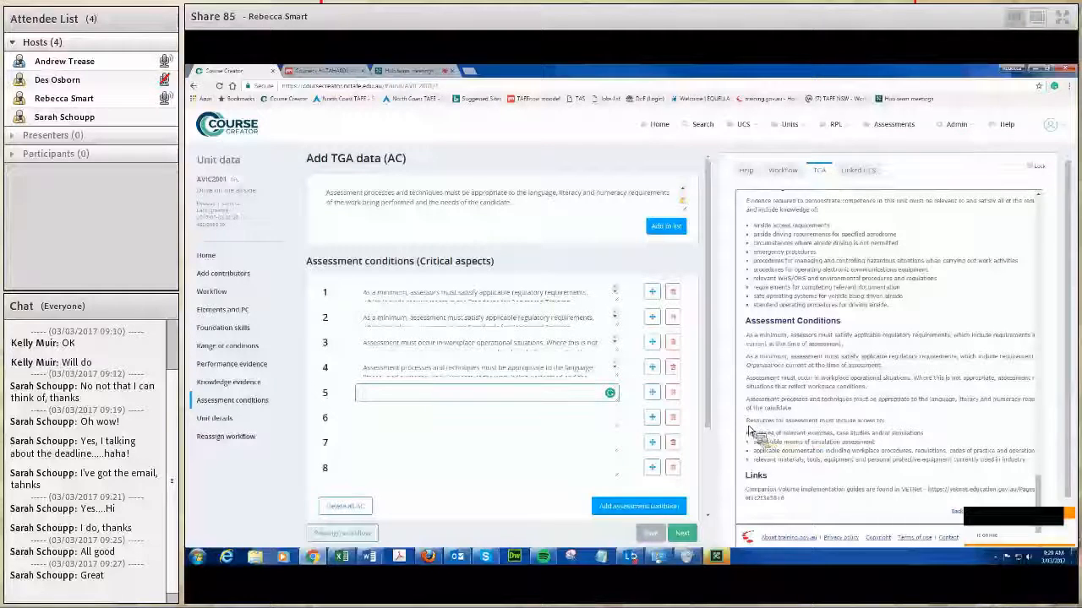
pyautogui.moveTo(749, 429); pyautogui.dragTo(946, 445)
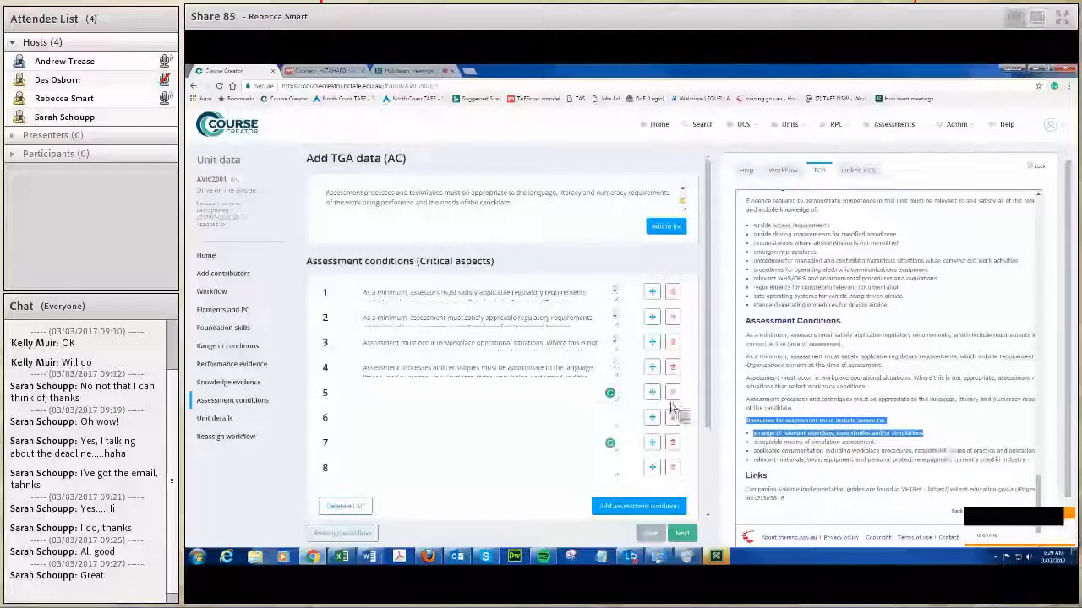
pyautogui.rightClick(385, 393)
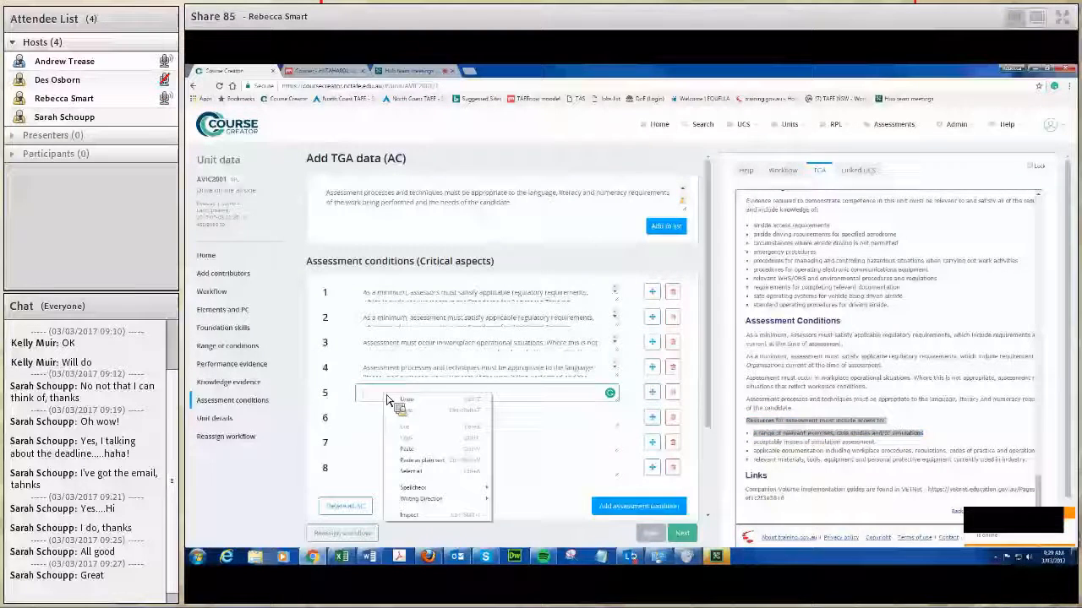
pyautogui.click(426, 462)
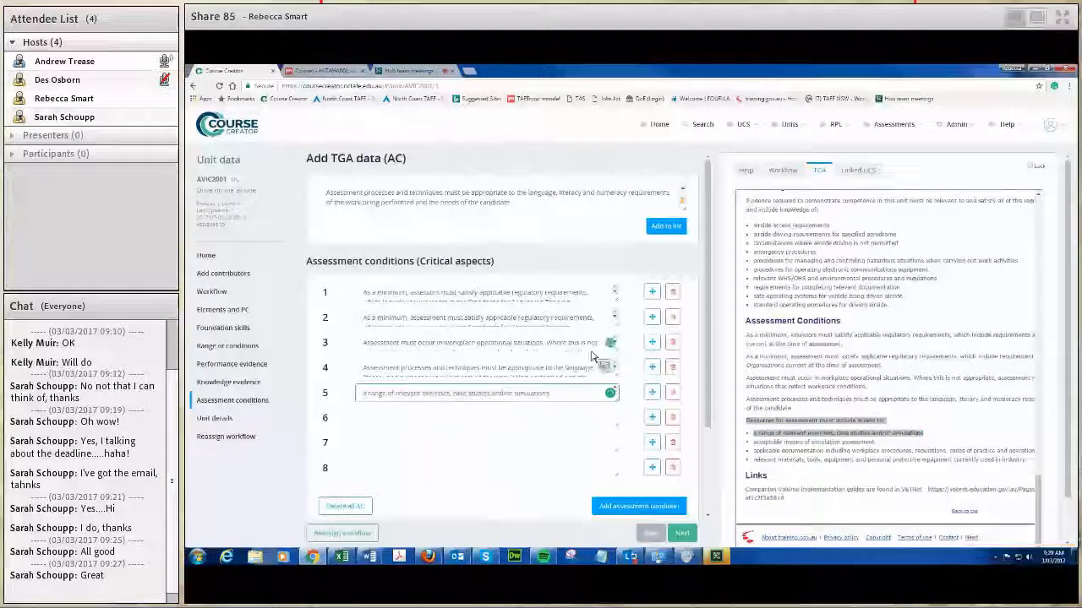
pyautogui.moveTo(616, 399); pyautogui.dragTo(618, 427)
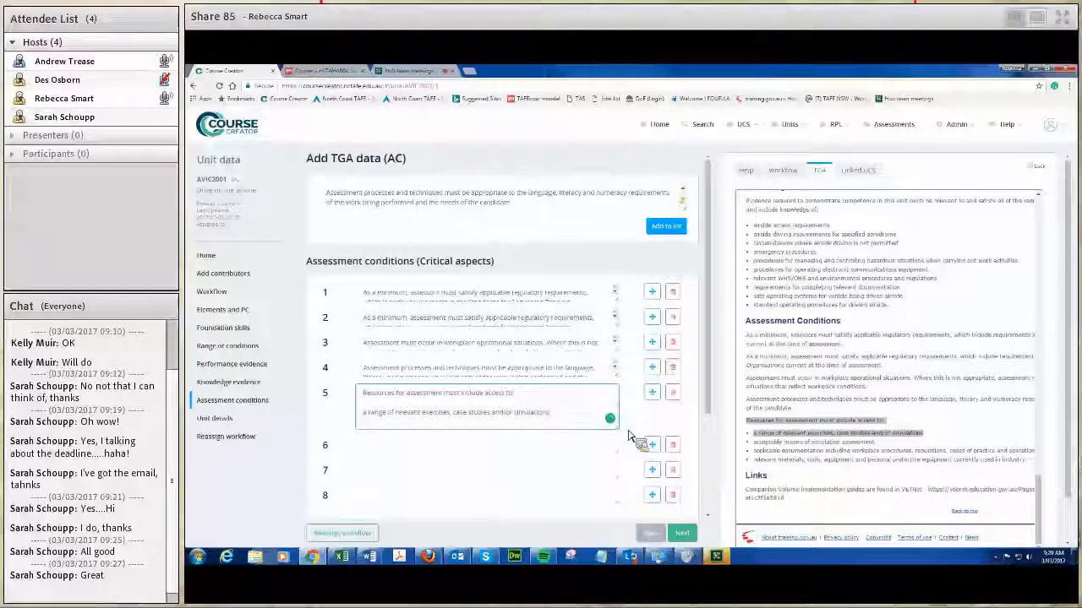
pyautogui.press('BackSpace')
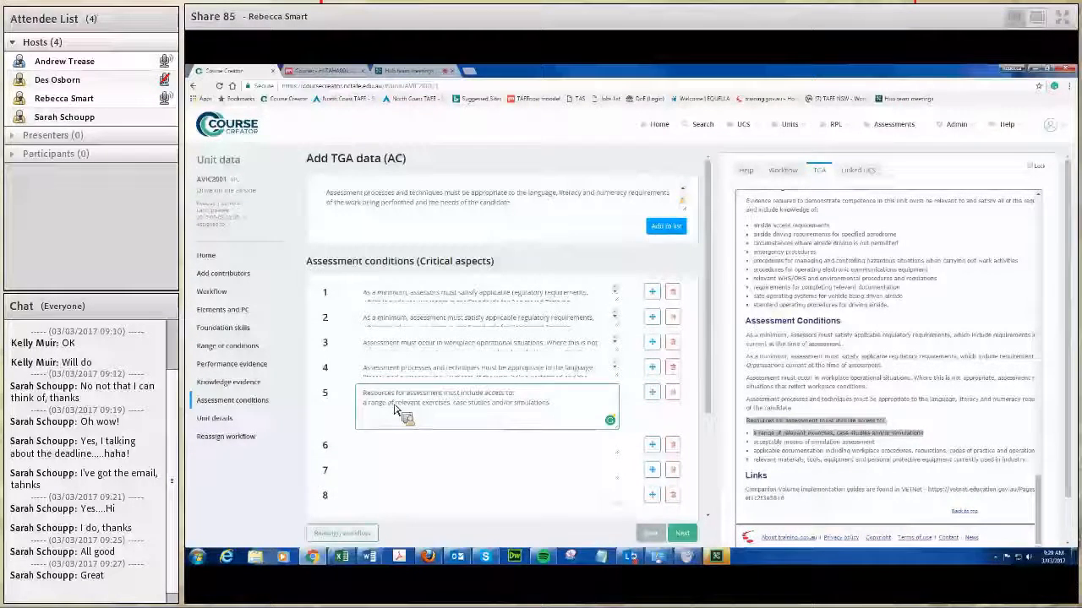
pyautogui.click(394, 424)
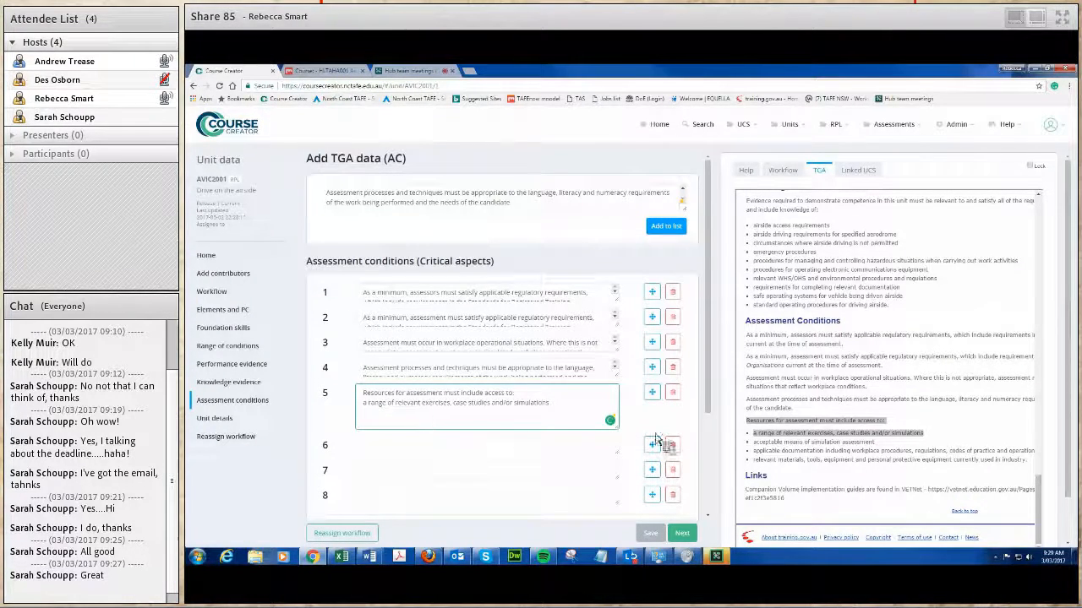
pyautogui.moveTo(621, 436); pyautogui.dragTo(534, 420)
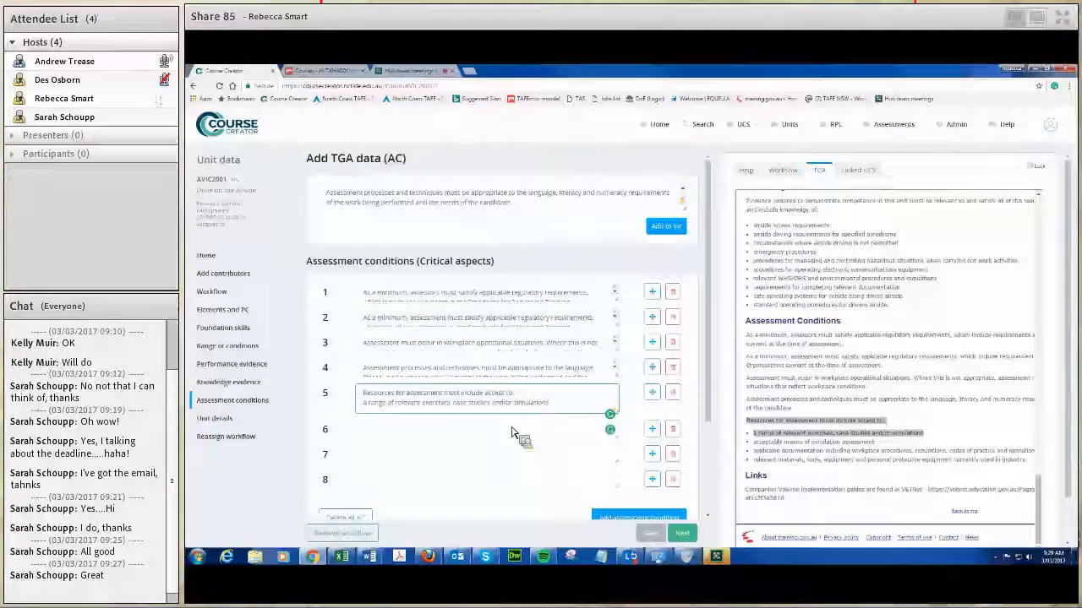
# Step: Fill condition 6 with the TGA text "Resources for assessment must include access to: acceptable means of simulation assessment" and save by continuing to Unit details
pyautogui.click(756, 435)
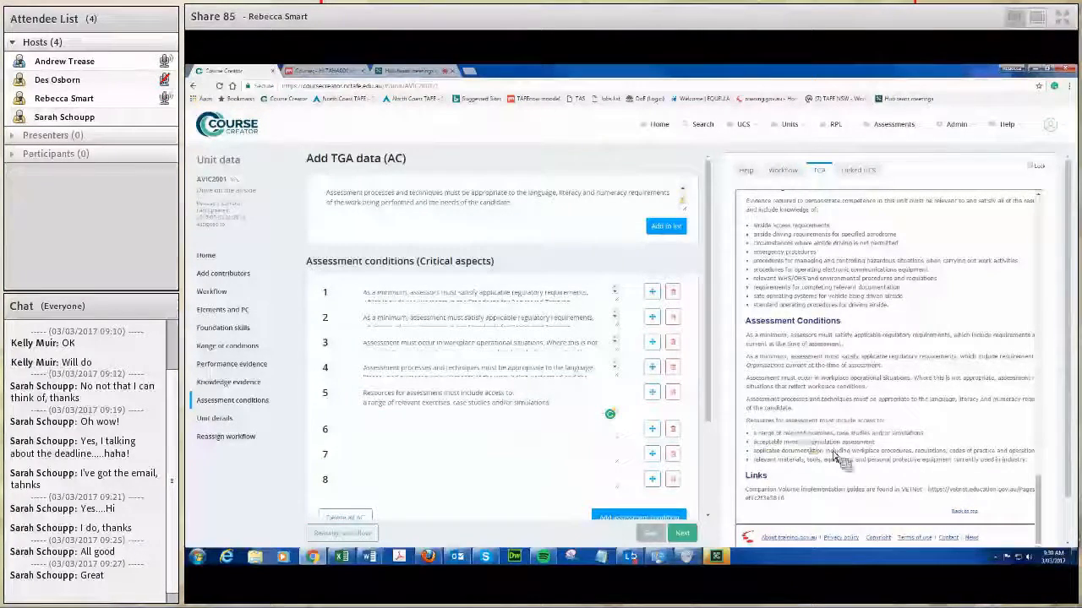
pyautogui.moveTo(897, 431); pyautogui.dragTo(748, 431)
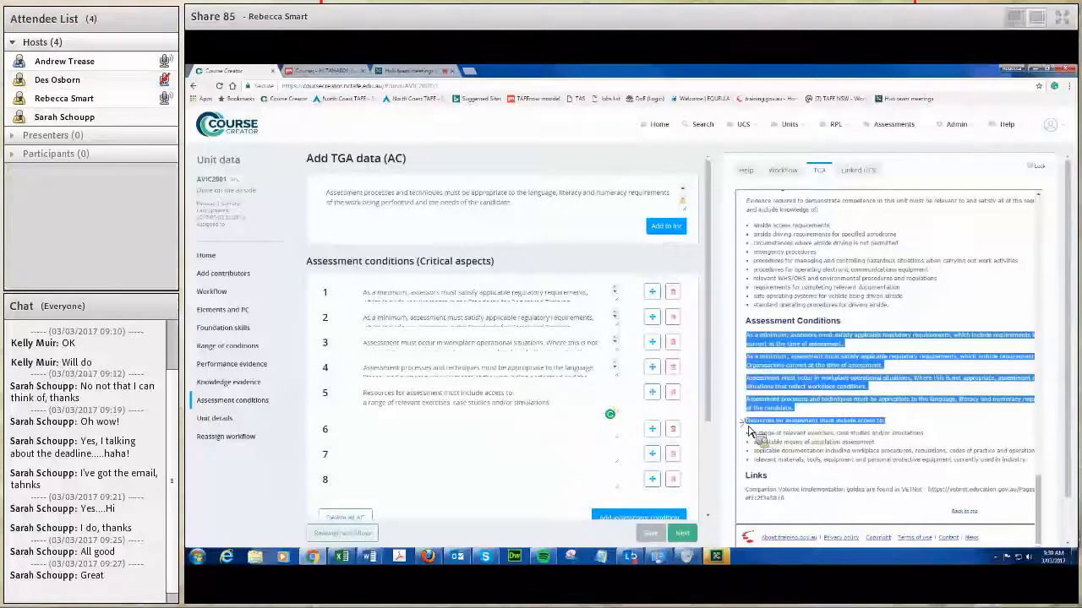
pyautogui.click(812, 429)
pyautogui.moveTo(911, 429); pyautogui.dragTo(751, 433)
pyautogui.hotkey('ctrl', 'c')
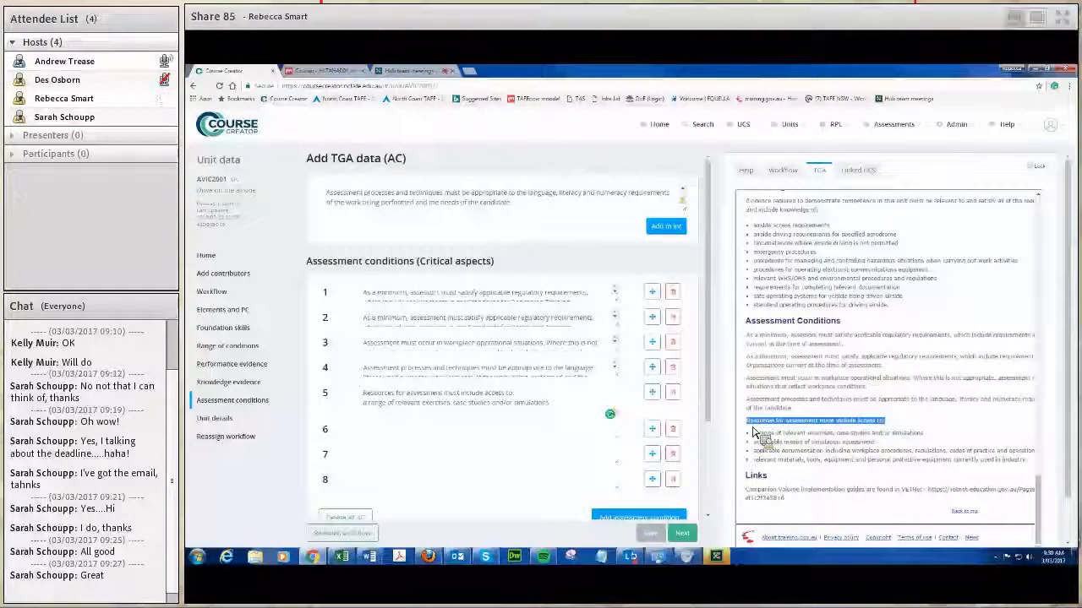
pyautogui.rightClick(495, 431)
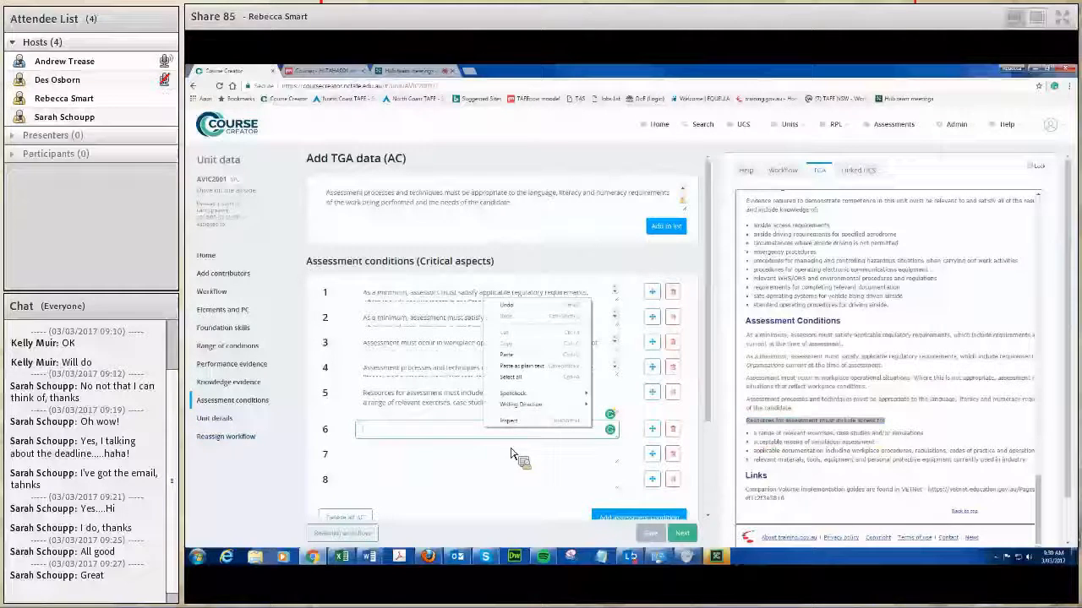
pyautogui.click(527, 367)
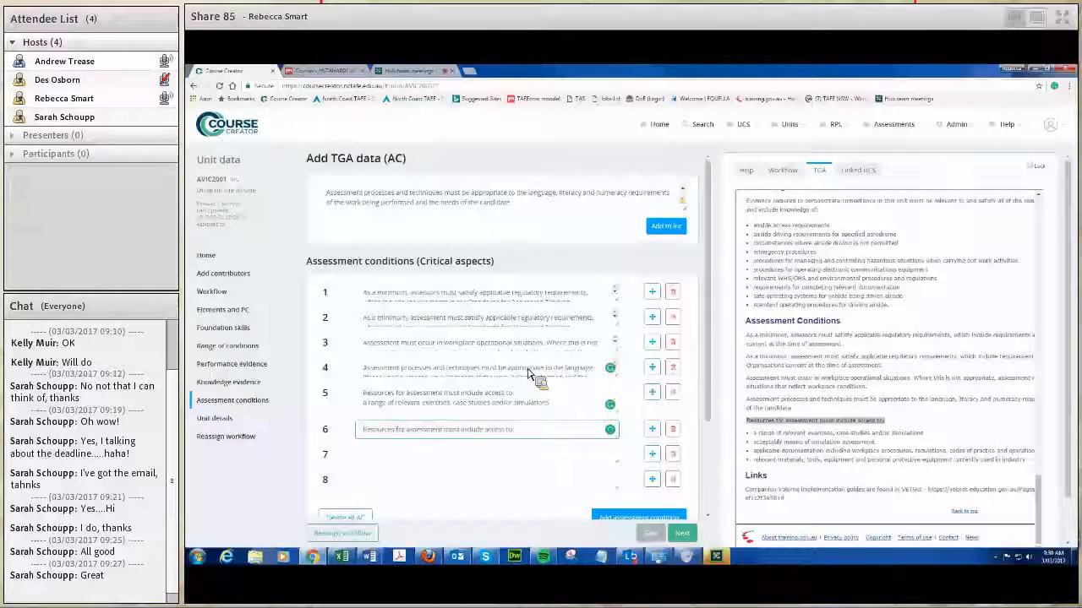
pyautogui.click(881, 448)
pyautogui.moveTo(878, 444); pyautogui.dragTo(572, 439)
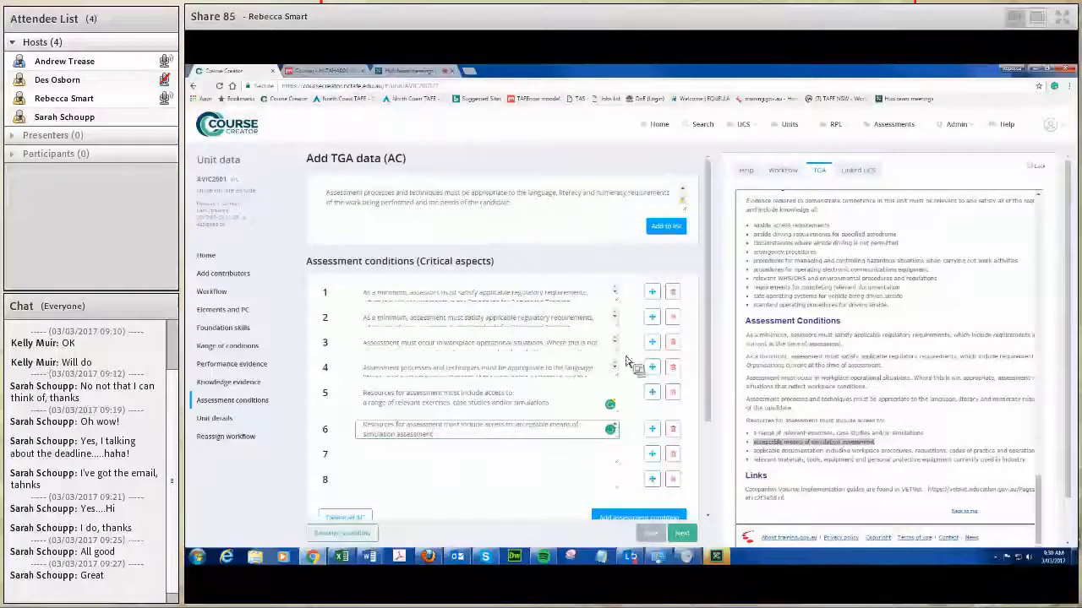
pyautogui.moveTo(767, 346); pyautogui.dragTo(691, 536)
pyautogui.click(690, 536)
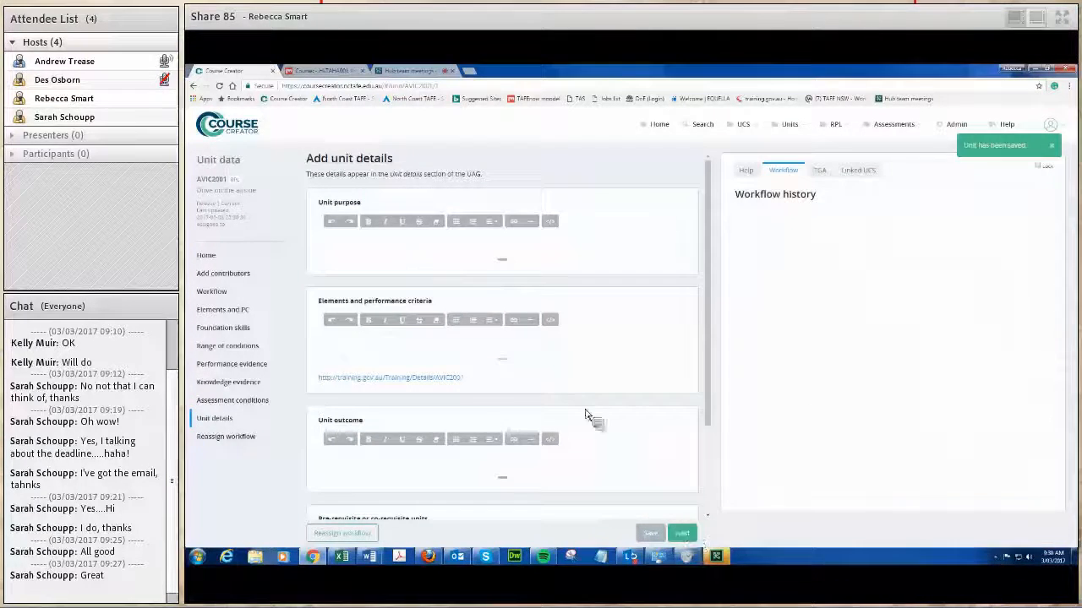
# Step: Copy the full Application text from the unit's TGA page and paste it as plain text into Unit purpose
pyautogui.click(435, 257)
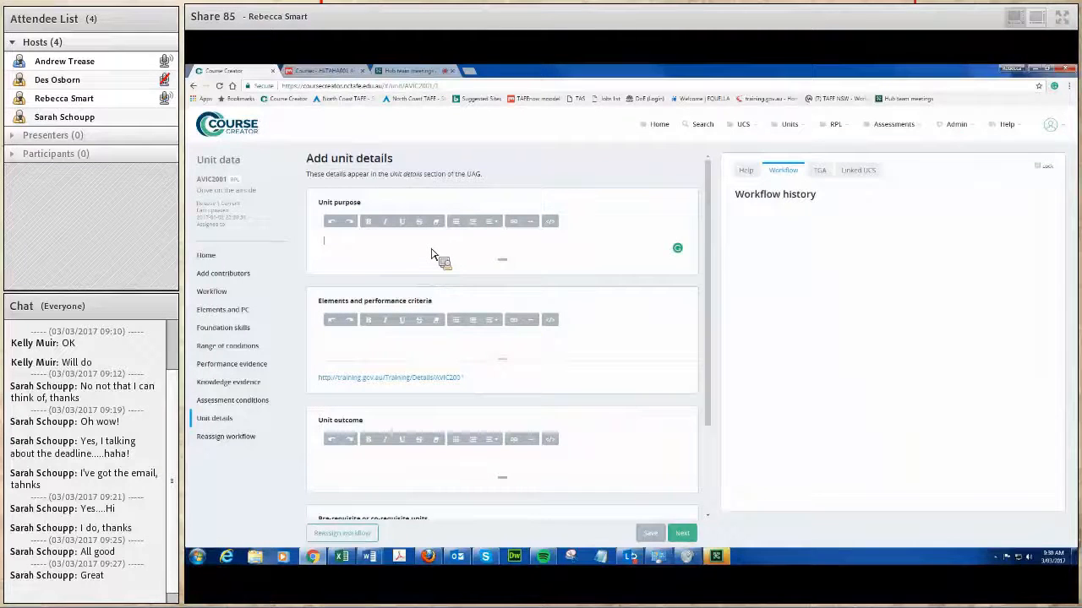
pyautogui.click(819, 171)
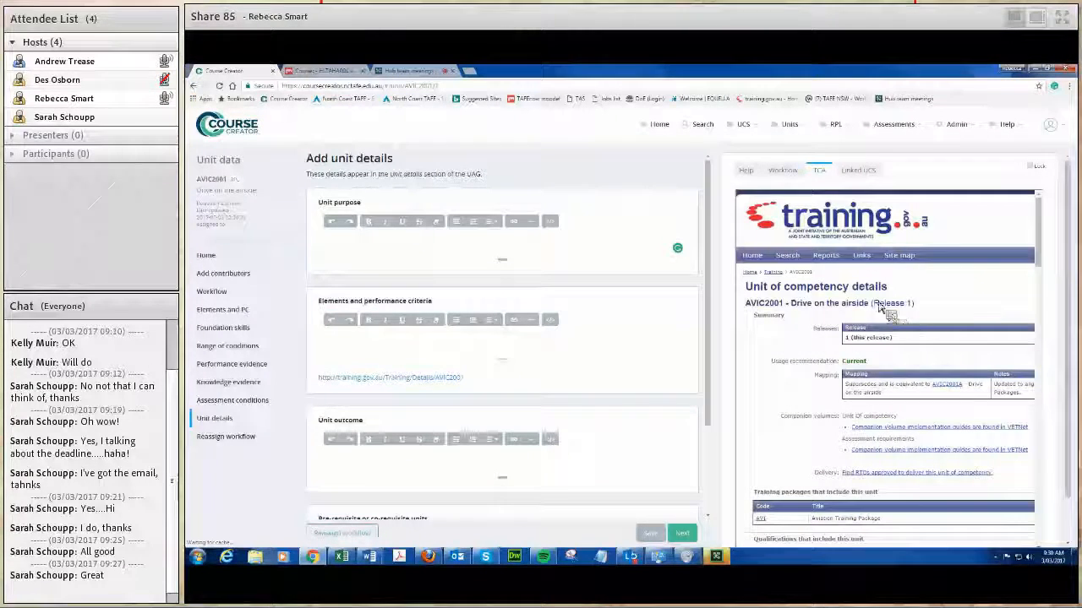
pyautogui.scroll(-2, 1039, 252)
pyautogui.moveTo(1041, 252); pyautogui.dragTo(1033, 361)
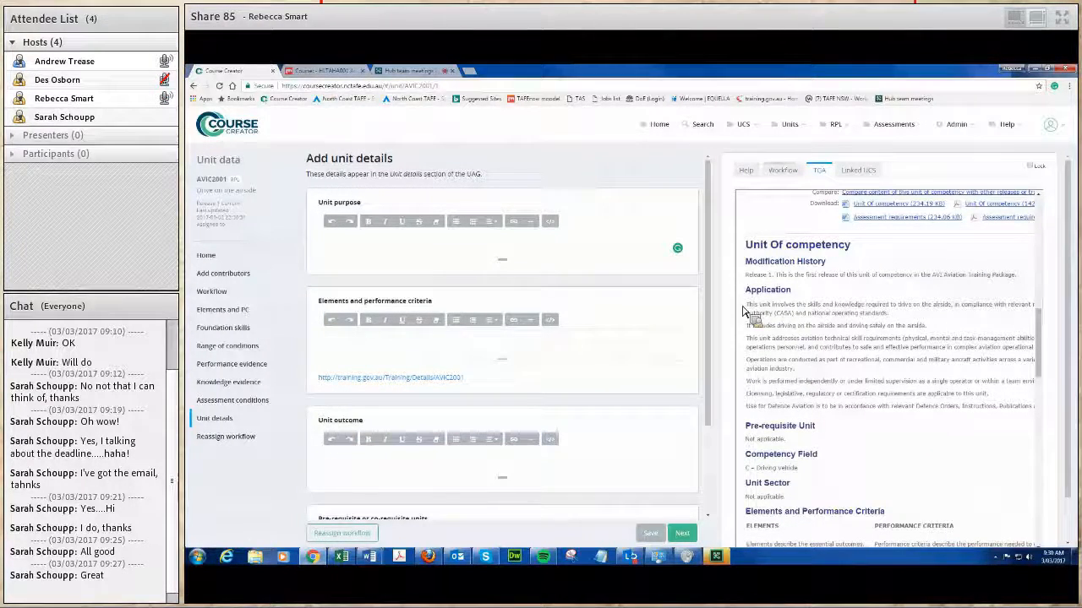
pyautogui.moveTo(745, 306); pyautogui.dragTo(1040, 421)
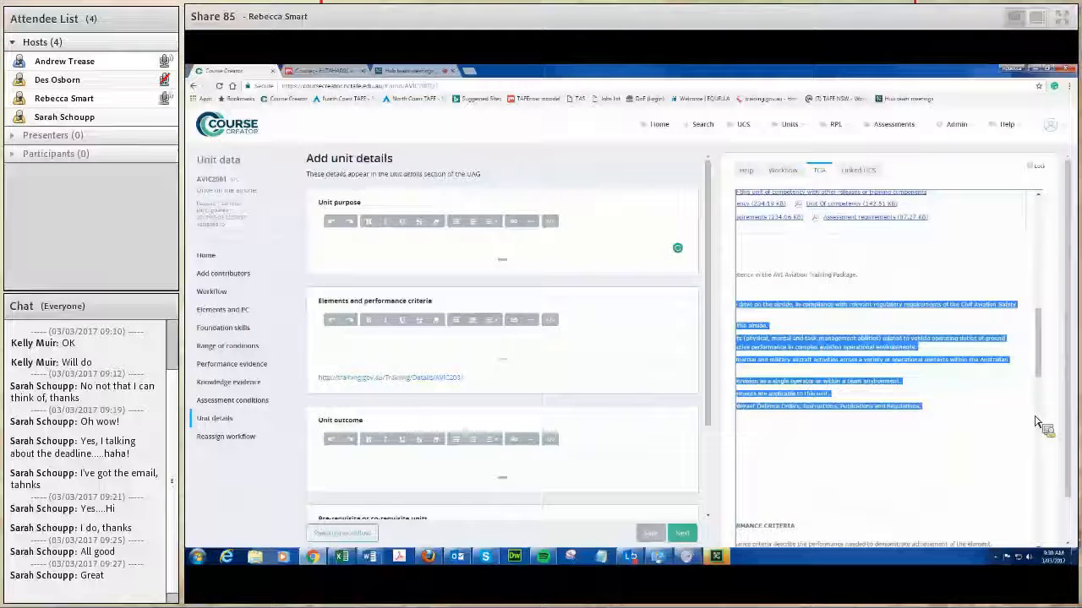
pyautogui.click(342, 254)
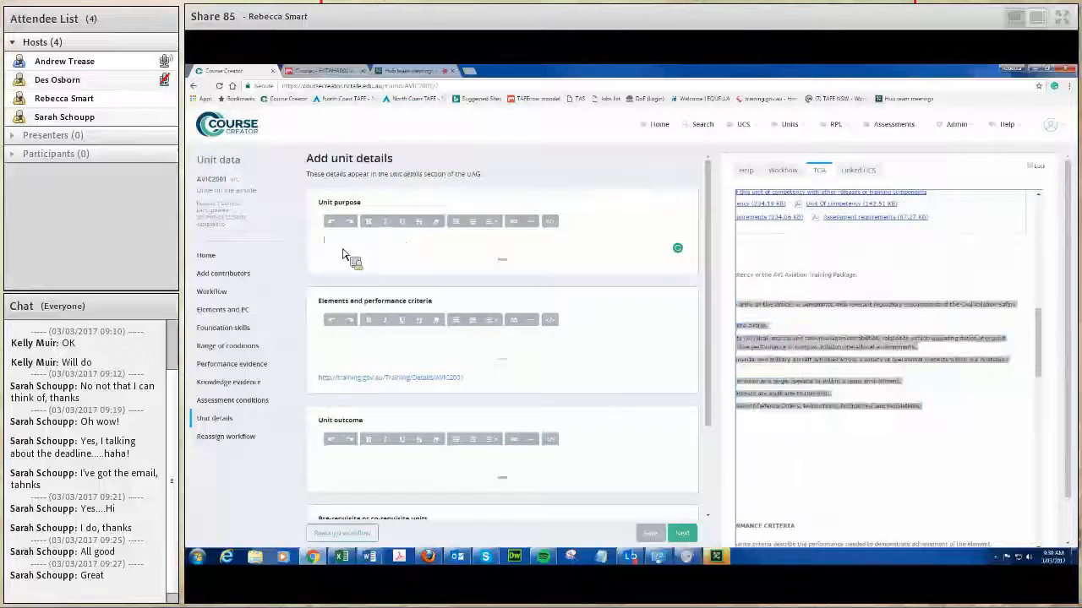
pyautogui.rightClick(341, 249)
pyautogui.click(363, 315)
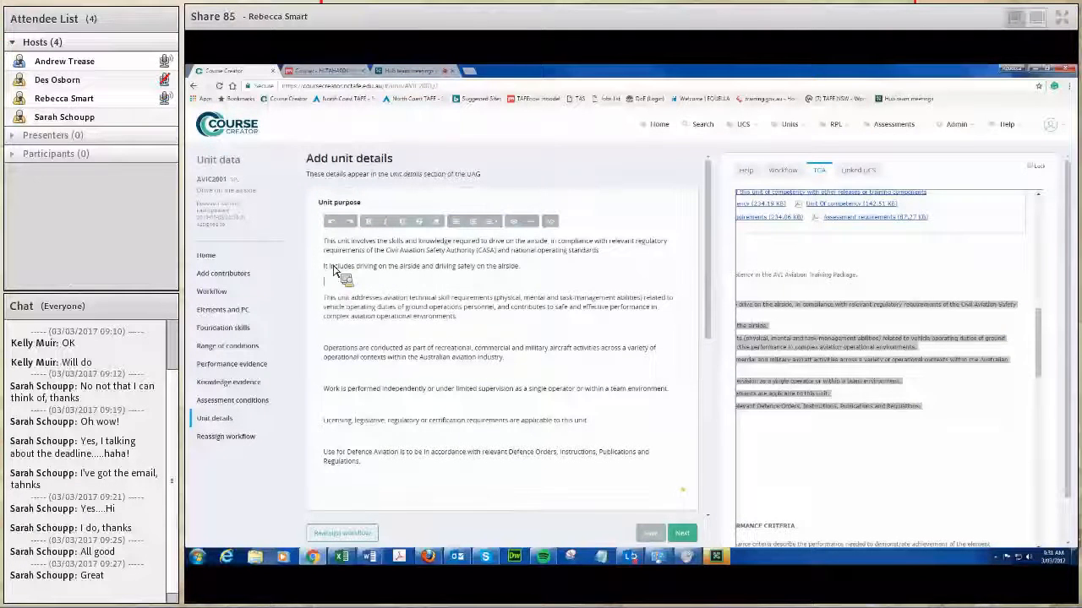
# Step: Remove the blank lines between the Unit purpose paragraphs and the empty line after the Defence Aviation sentence
pyautogui.press('Delete')
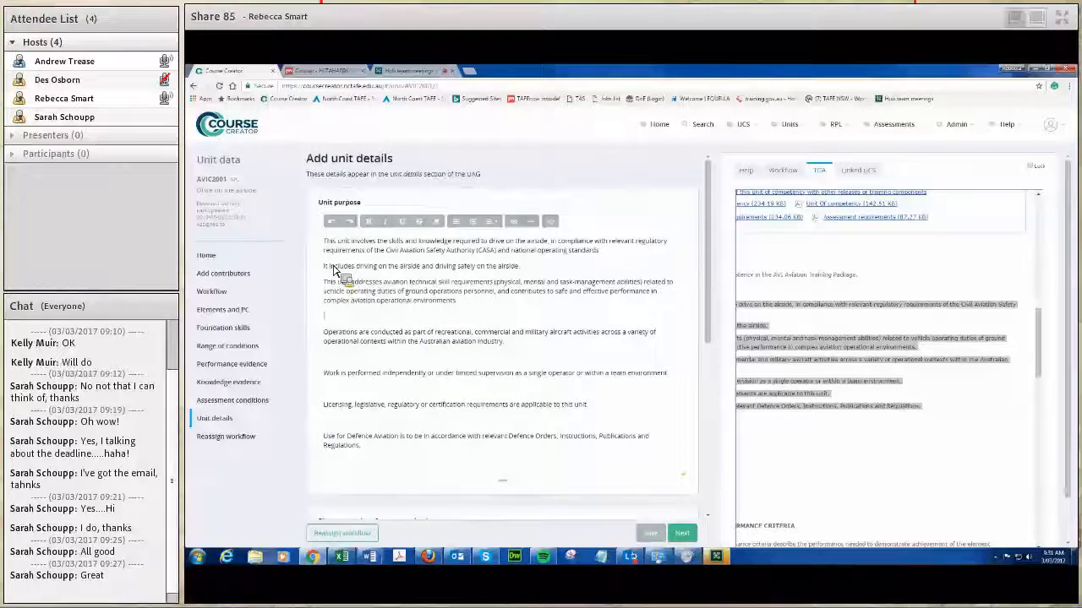
pyautogui.press('Delete')
pyautogui.press('Delete')
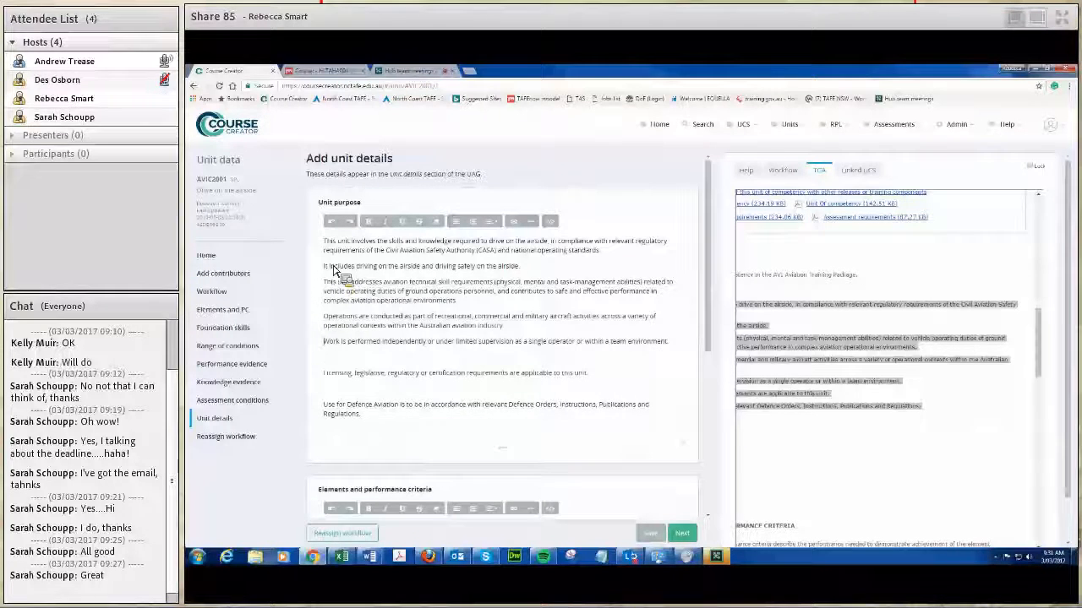
pyautogui.press('Delete')
pyautogui.press('Delete')
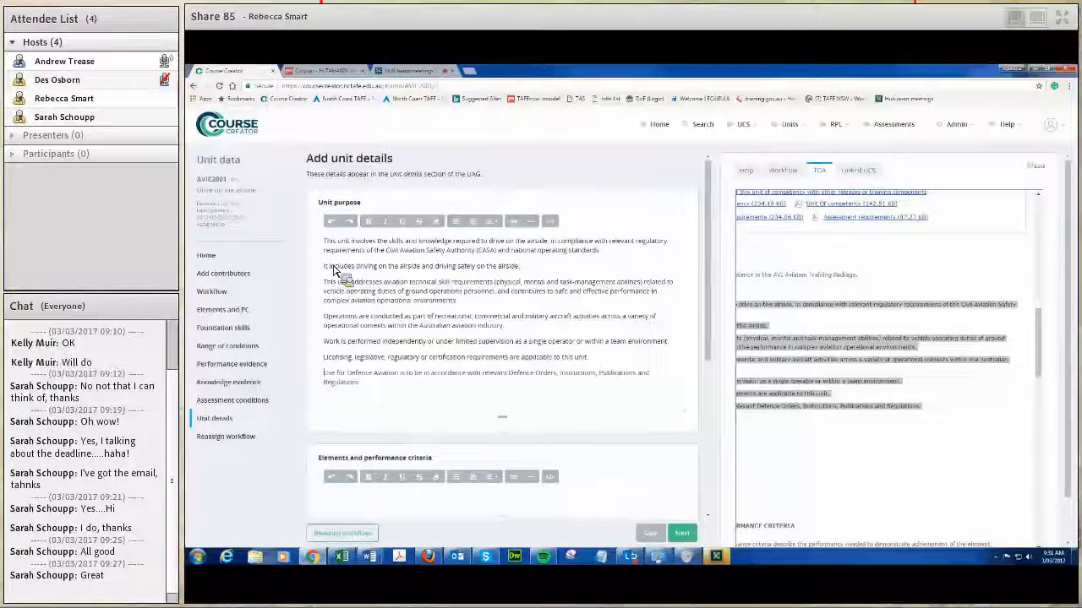
pyautogui.click(352, 406)
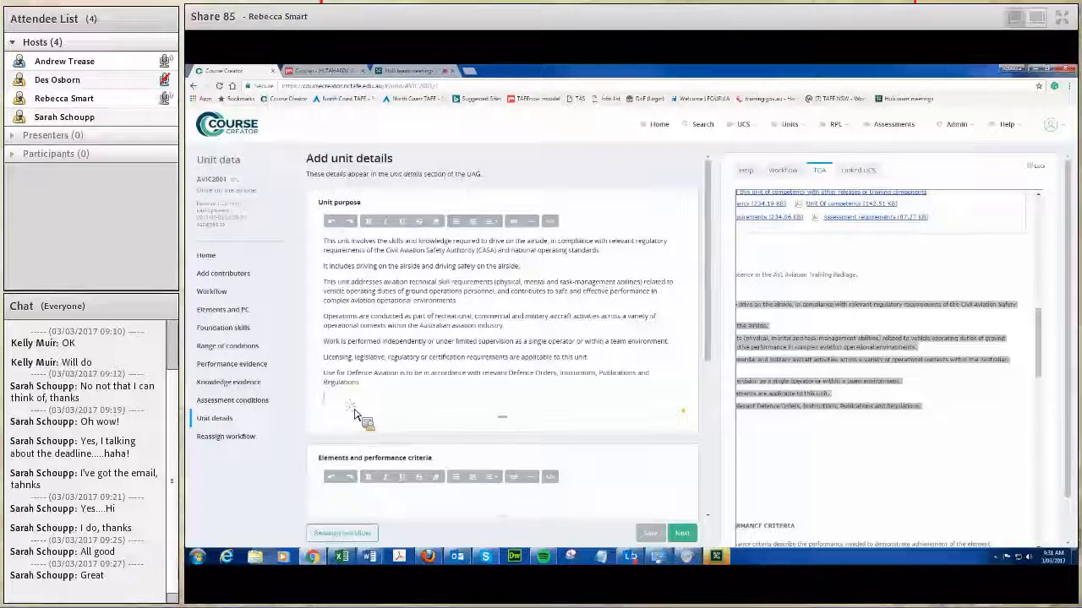
pyautogui.press('BackSpace')
# Step: Restore the default text for the empty Elements and performance criteria, Unit outcome and Pre-requisite or co-requisite units fields
pyautogui.moveTo(709, 295); pyautogui.dragTo(708, 438)
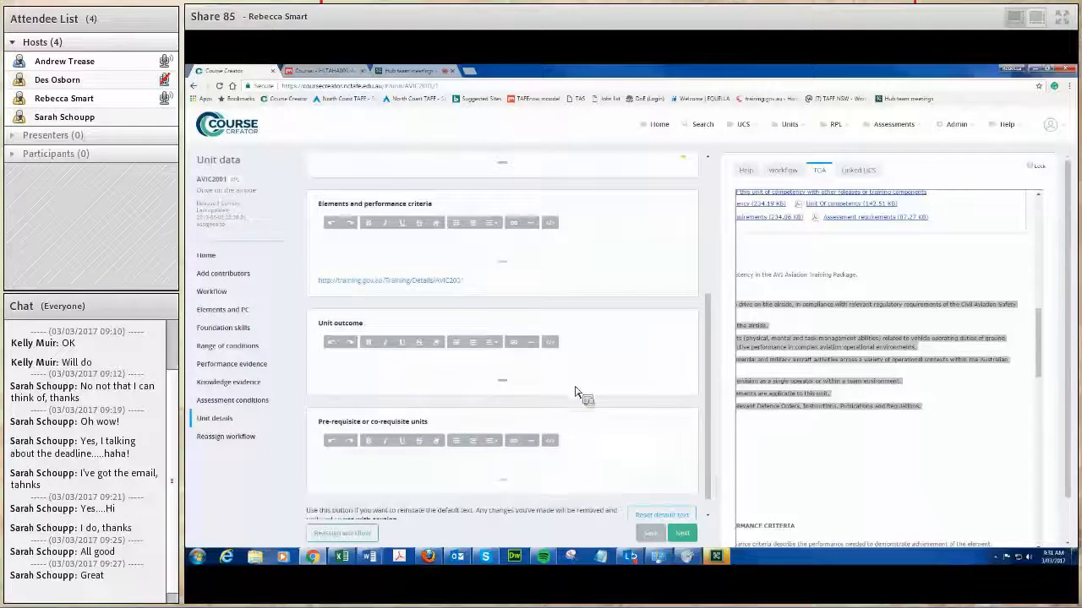
pyautogui.click(434, 380)
pyautogui.click(414, 474)
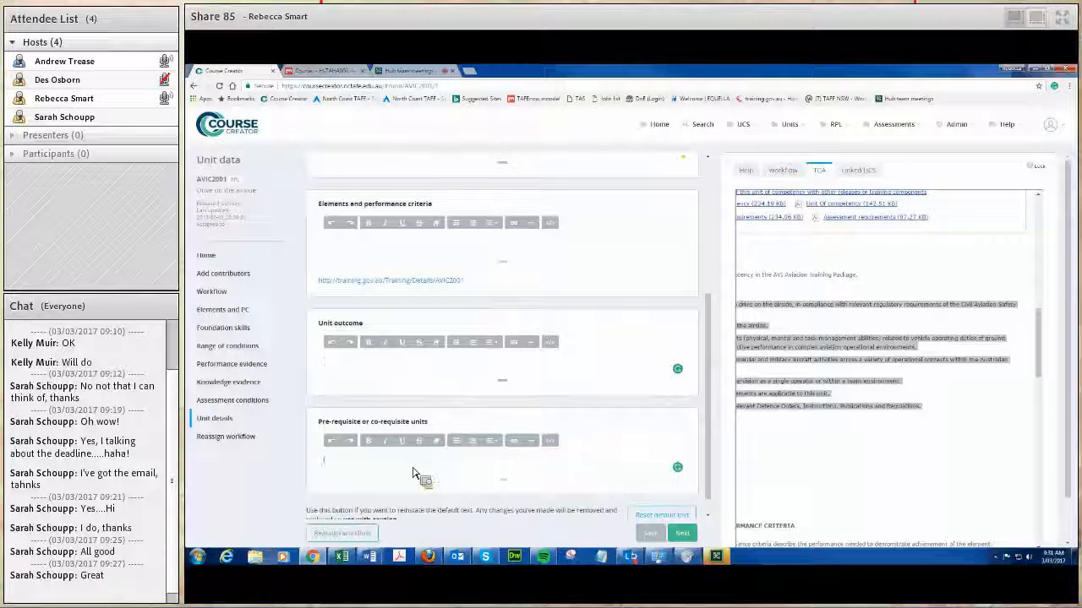
pyautogui.scroll(-1, 720, 480)
pyautogui.click(667, 494)
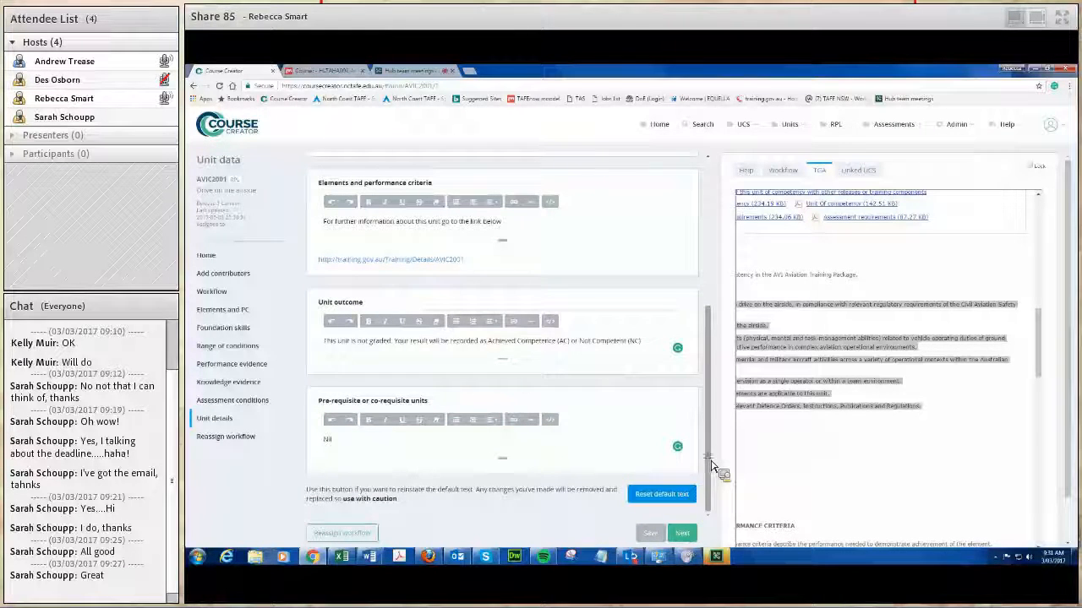
# Step: Check the default Unit outcome, pre-requisite and training.gov.au link entries, and save the unit details
pyautogui.scroll(3, 710, 465)
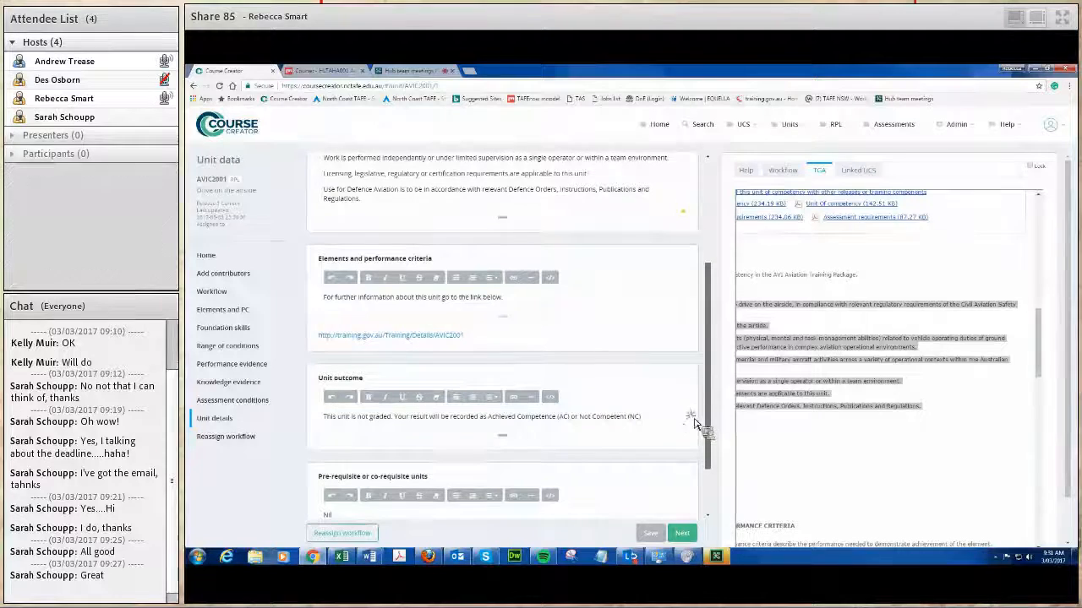
pyautogui.scroll(-2, 695, 430)
pyautogui.click(517, 377)
pyautogui.click(367, 469)
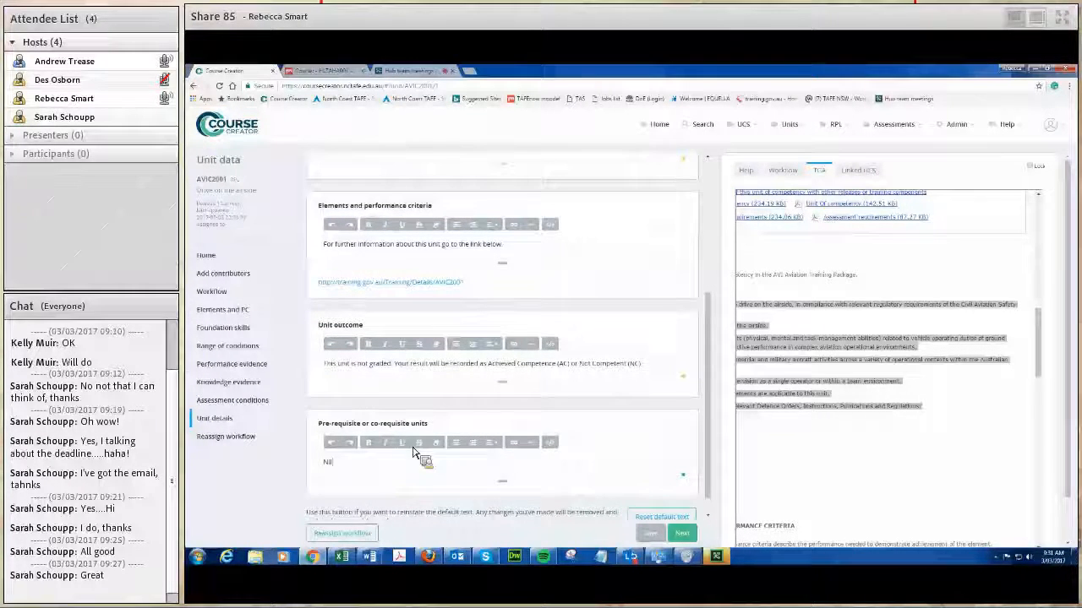
pyautogui.scroll(1, 713, 421)
pyautogui.moveTo(708, 460); pyautogui.dragTo(700, 363)
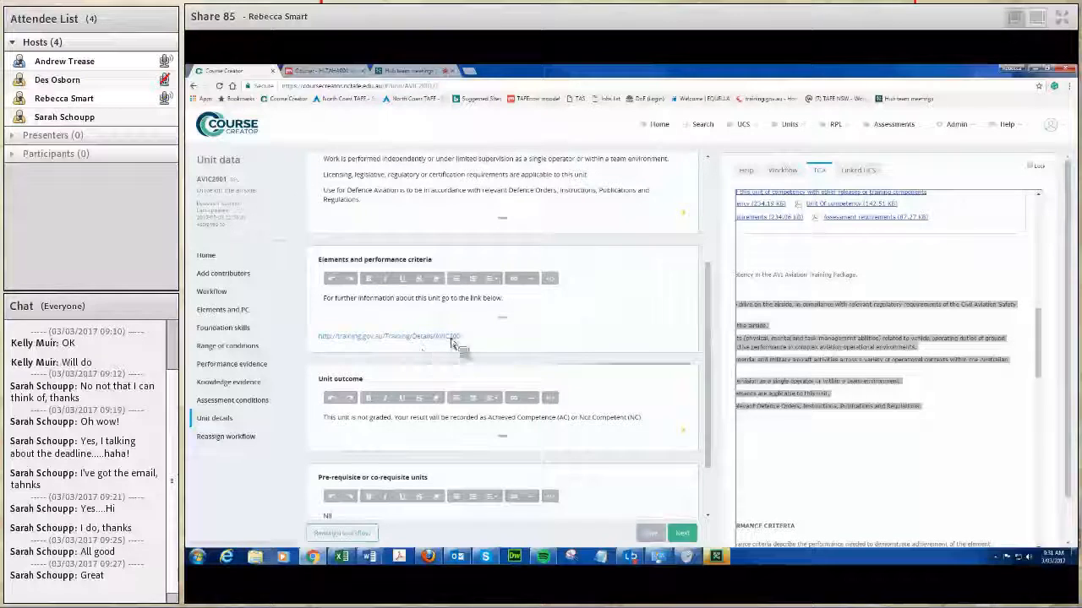
pyautogui.click(656, 537)
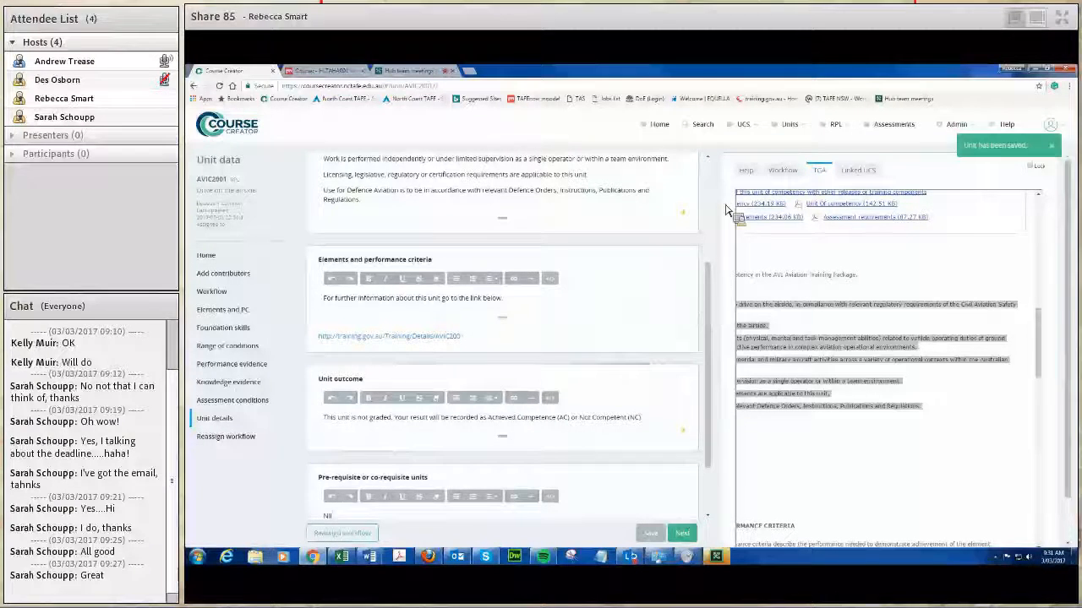
# Step: Consult the quick help for Unit details and for the Performance evidence page
pyautogui.click(747, 172)
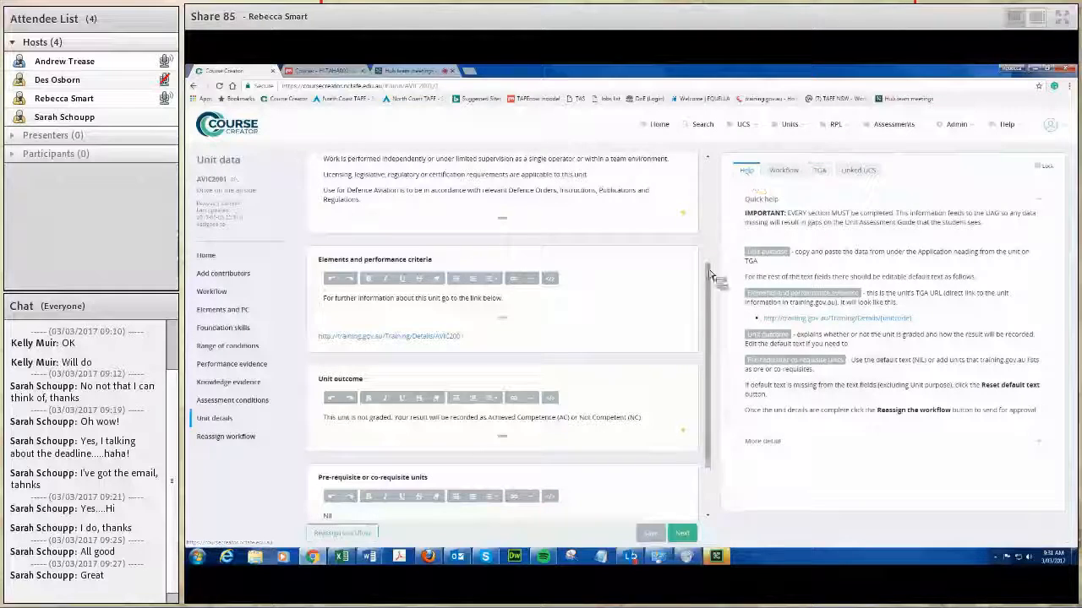
pyautogui.moveTo(710, 278); pyautogui.dragTo(710, 173)
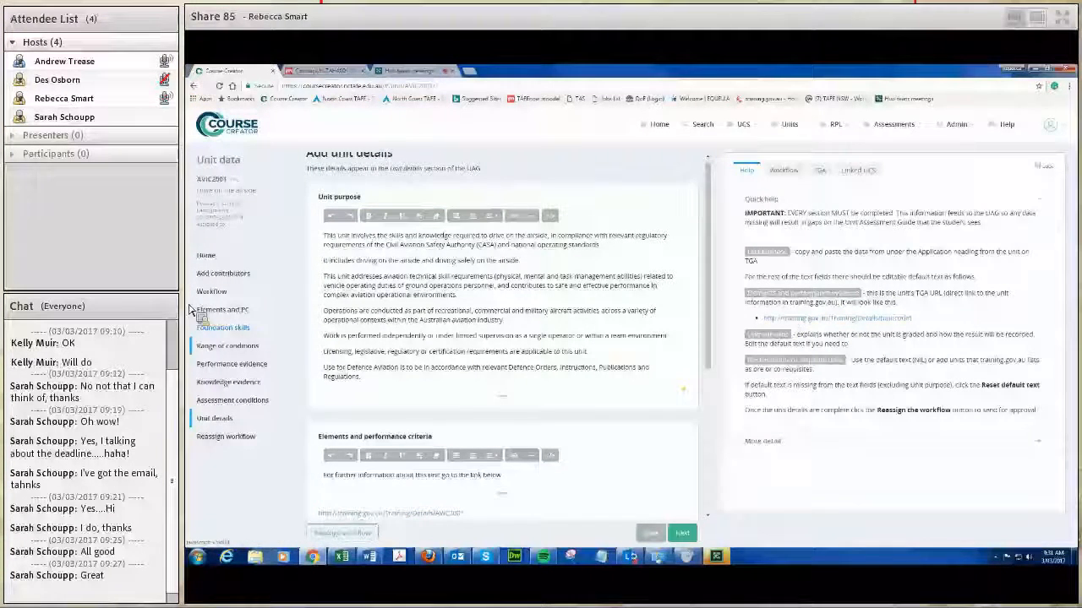
pyautogui.click(229, 366)
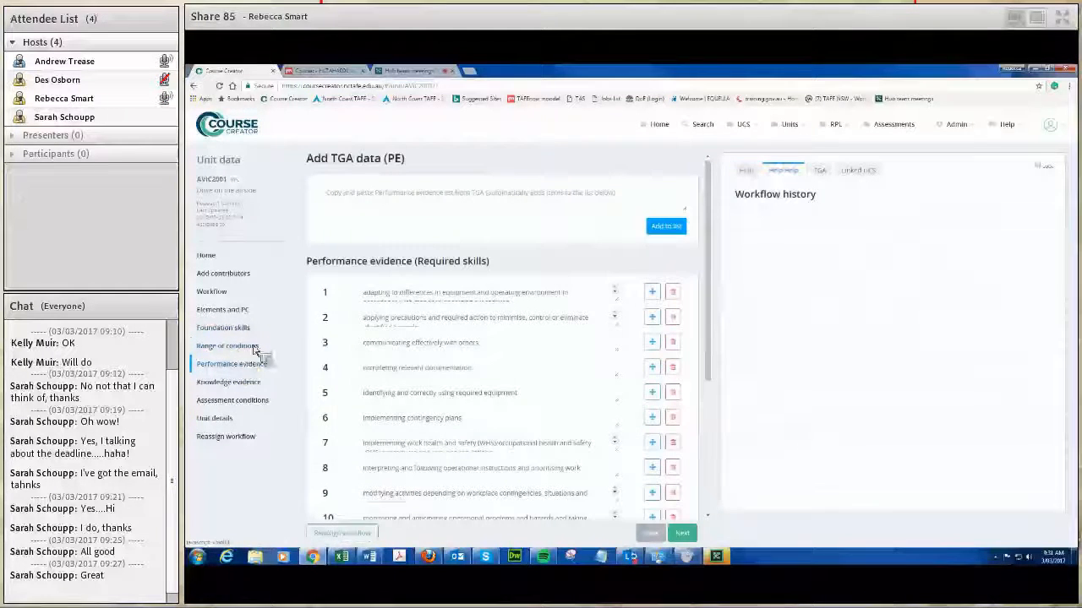
pyautogui.click(749, 174)
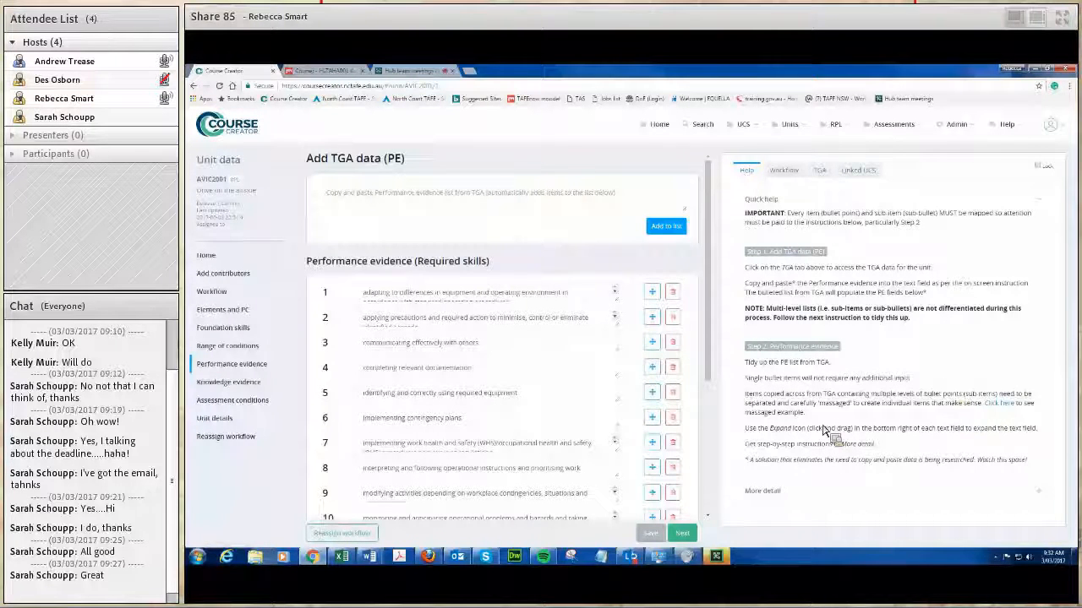
# Step: In the unit's workflow reassignment, set the status to Sent for approval and assign the approving team member
pyautogui.click(227, 437)
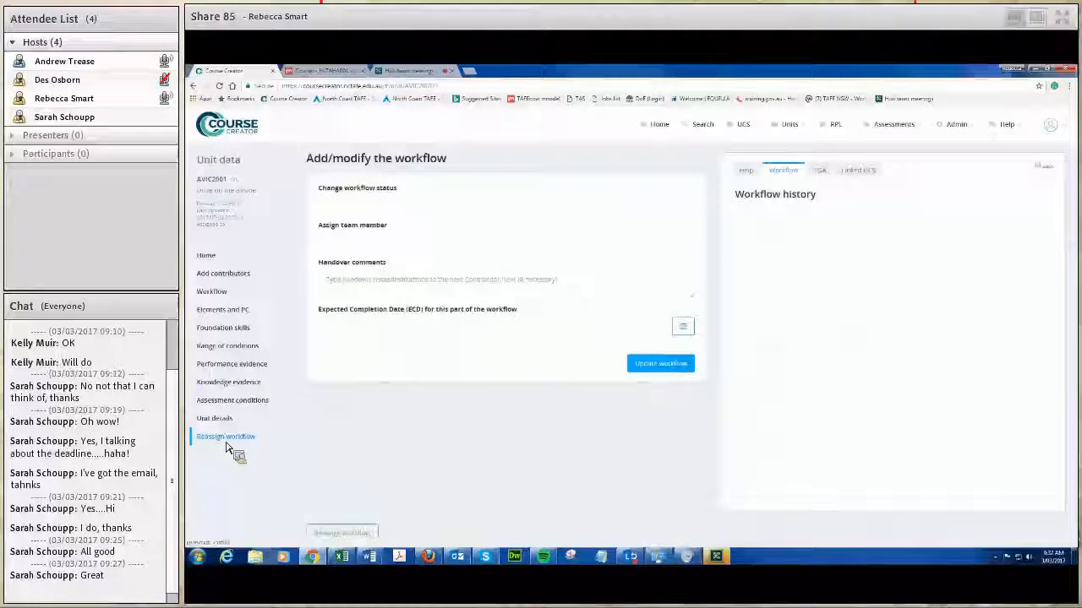
pyautogui.click(411, 211)
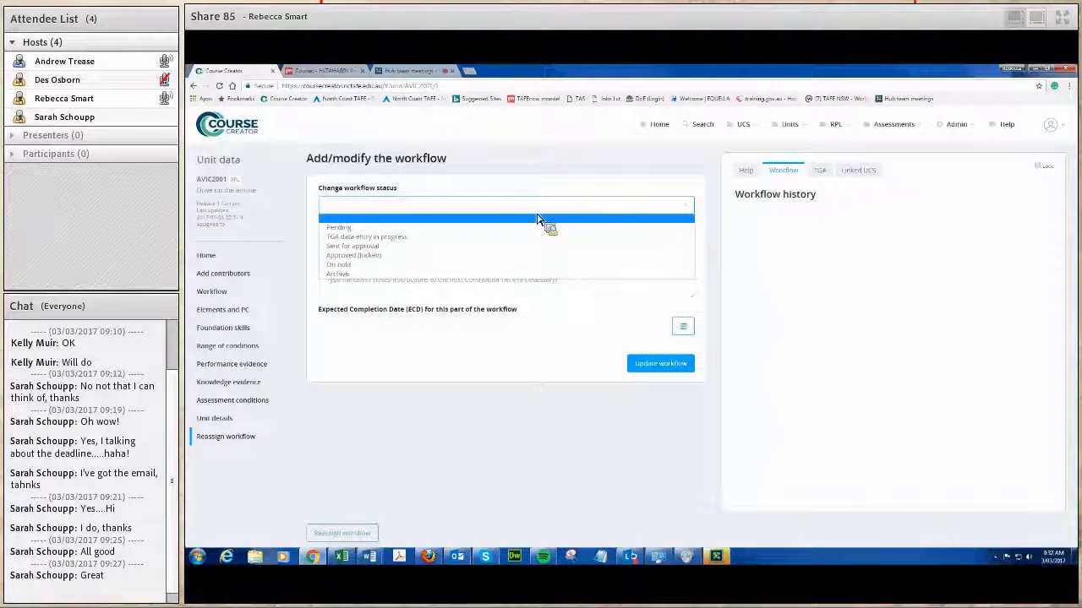
pyautogui.press('Down')
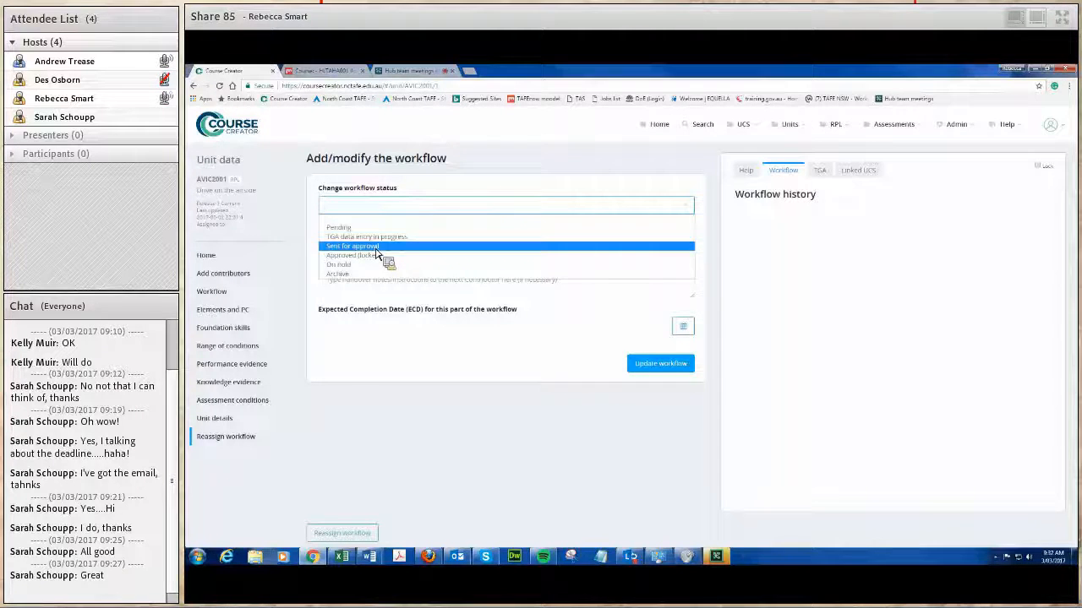
pyautogui.click(354, 246)
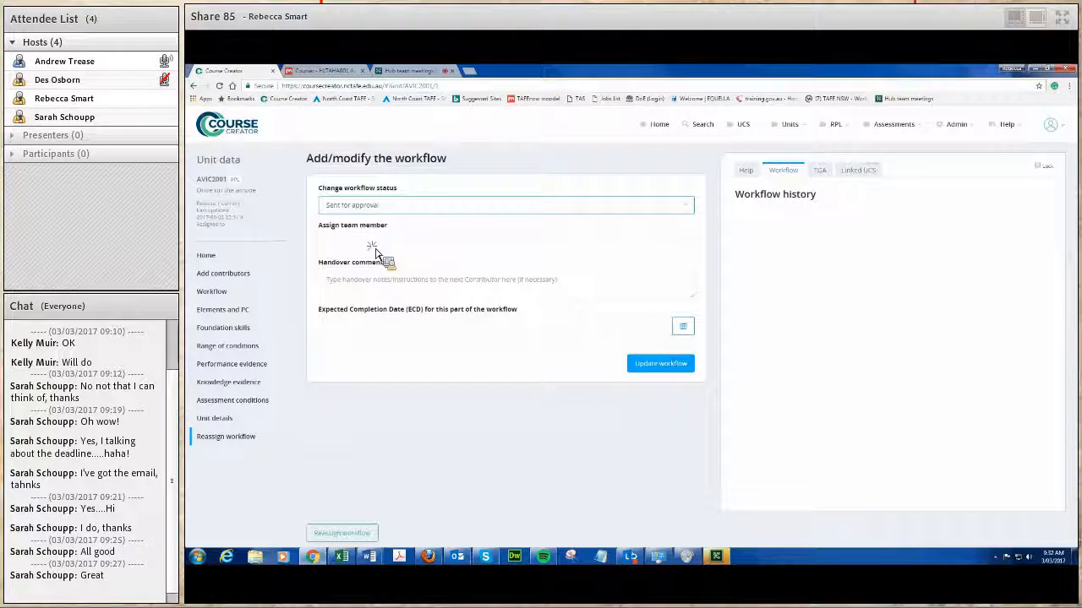
pyautogui.click(689, 245)
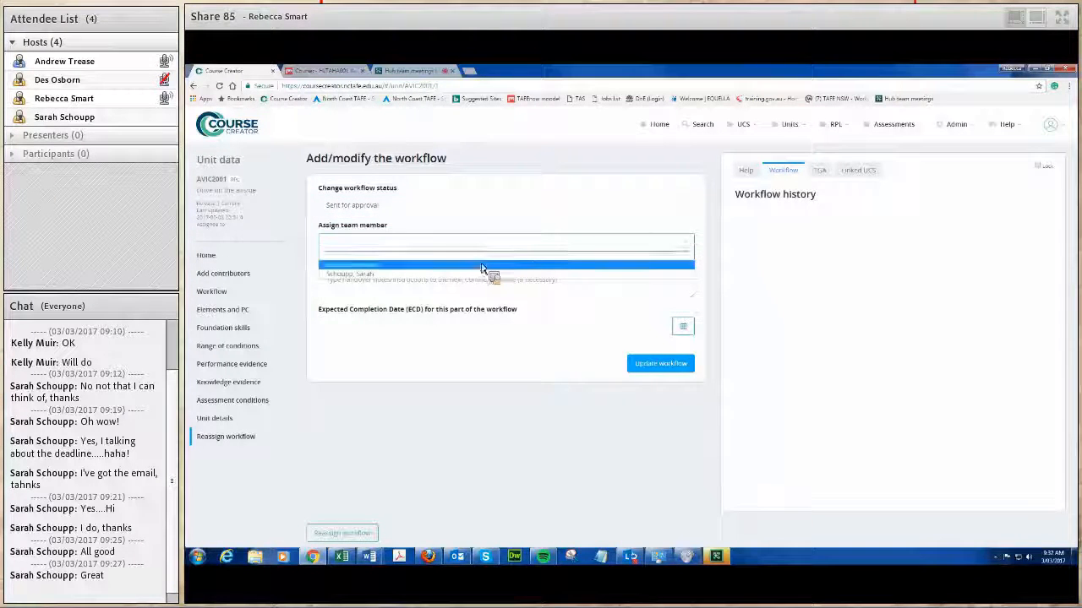
pyautogui.click(481, 266)
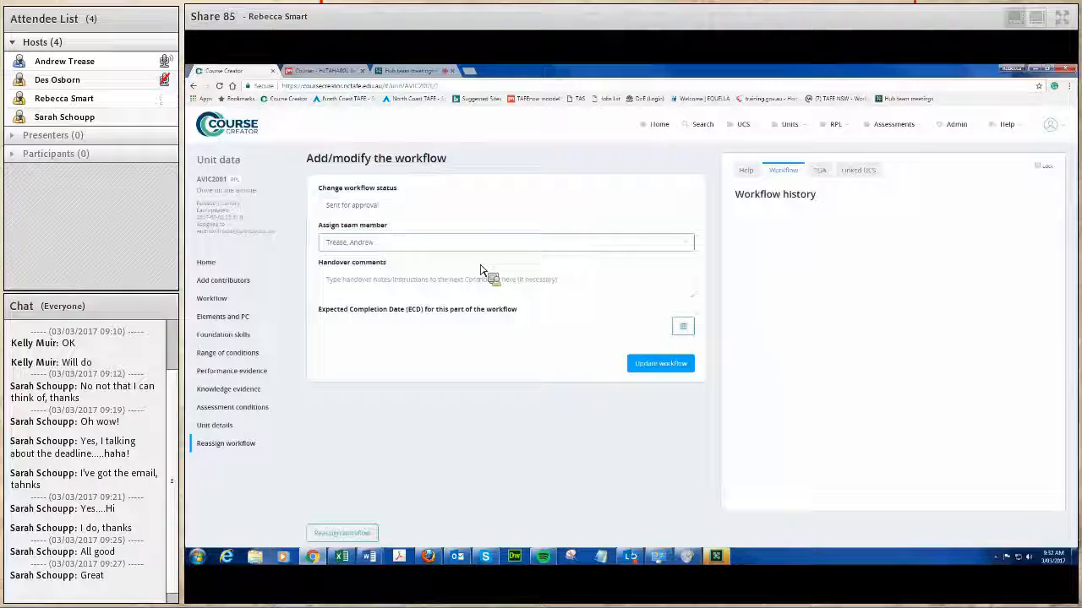
# Step: Enter the handover comment "Over to you for approval, please check AC's" for the next contributor
pyautogui.click(464, 289)
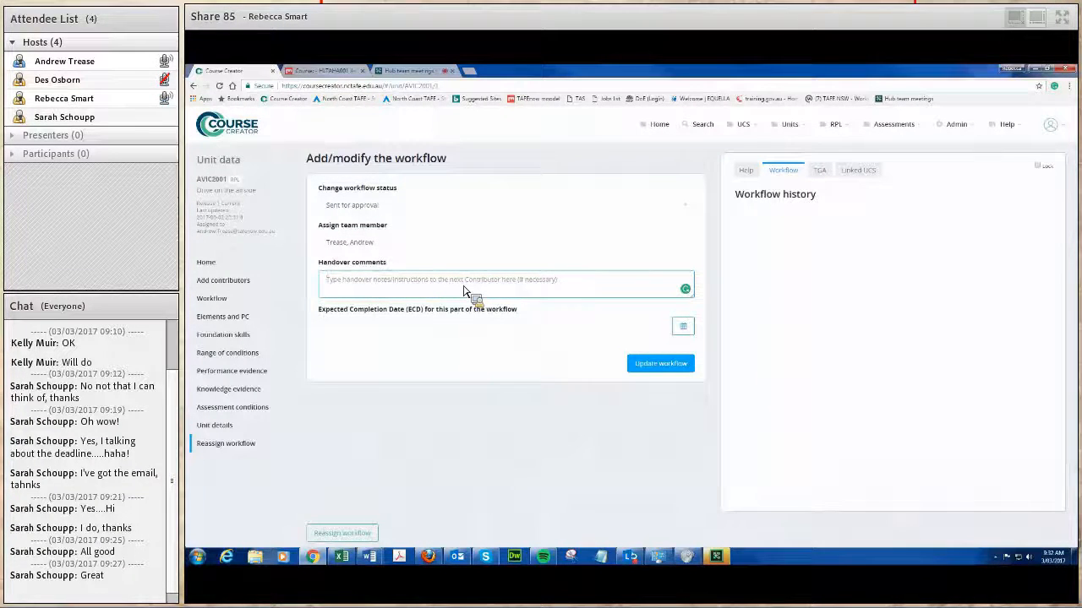
pyautogui.write('Over to you fro')
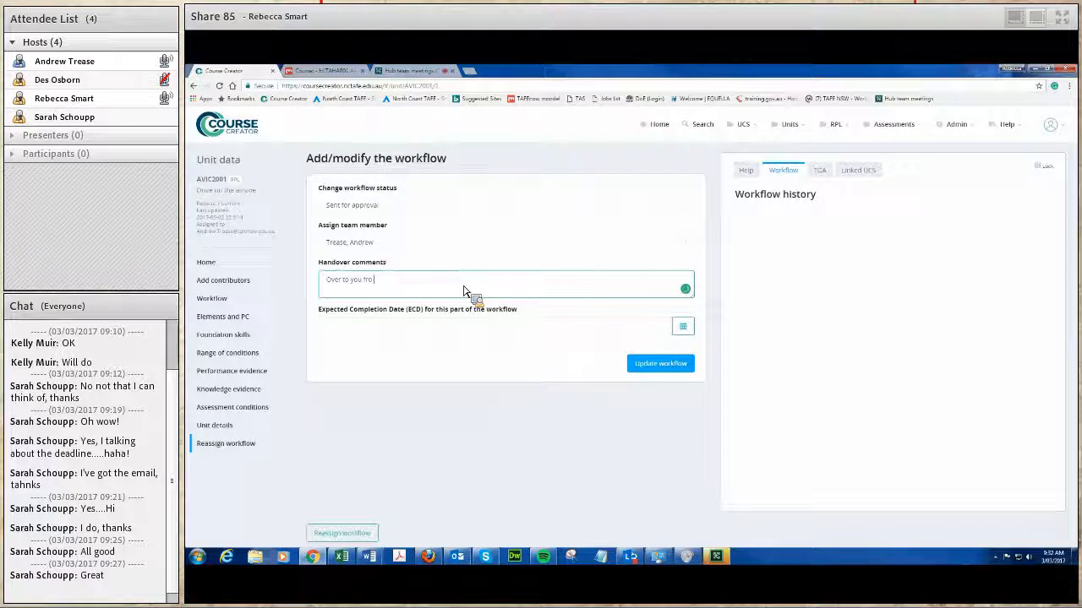
pyautogui.write(' appor approval, please')
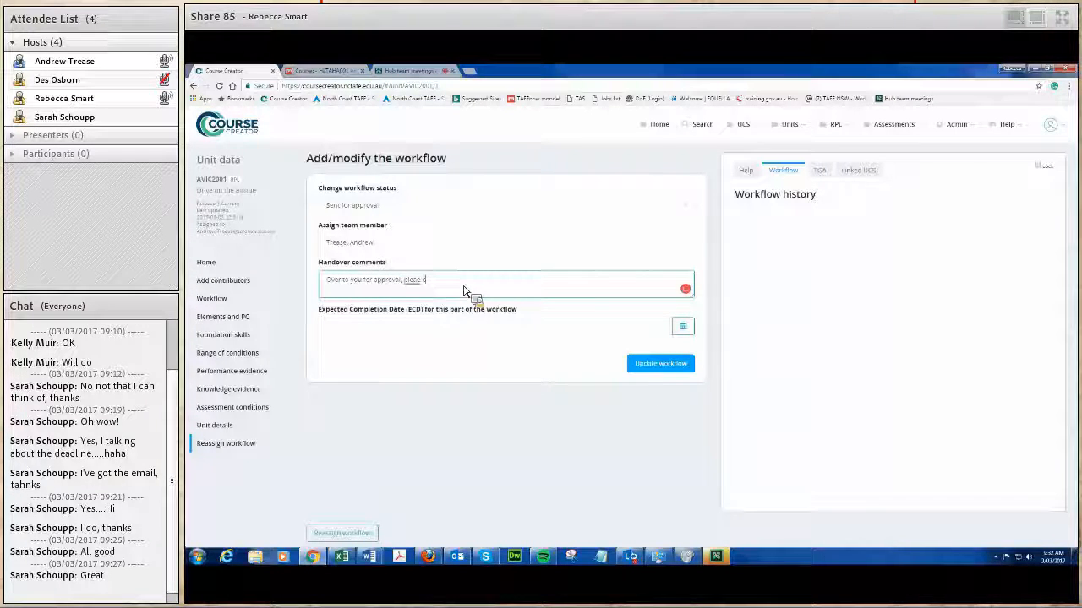
pyautogui.write(" check AC's")
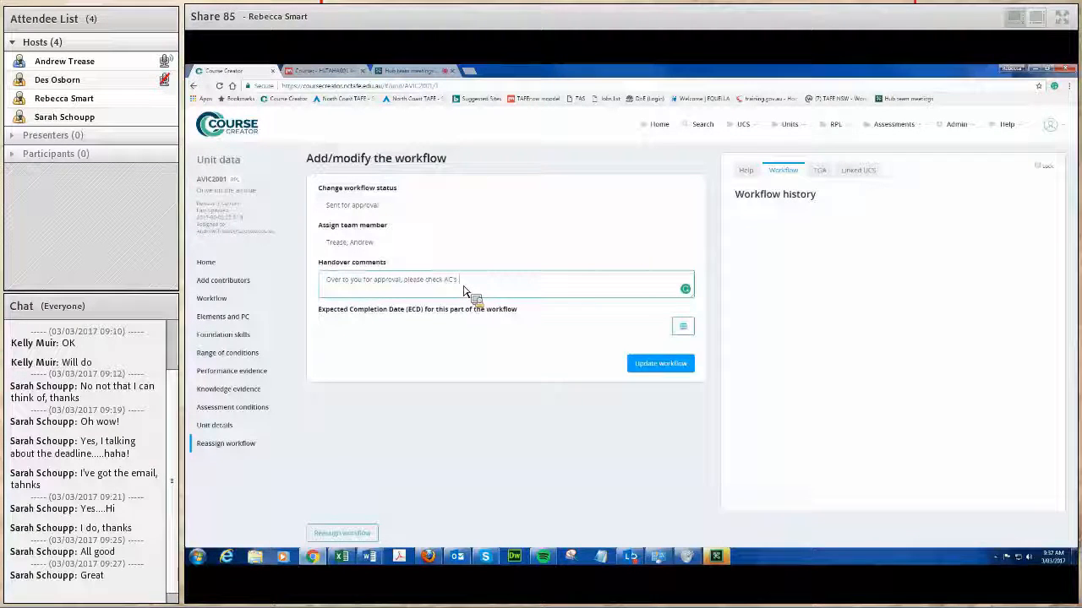